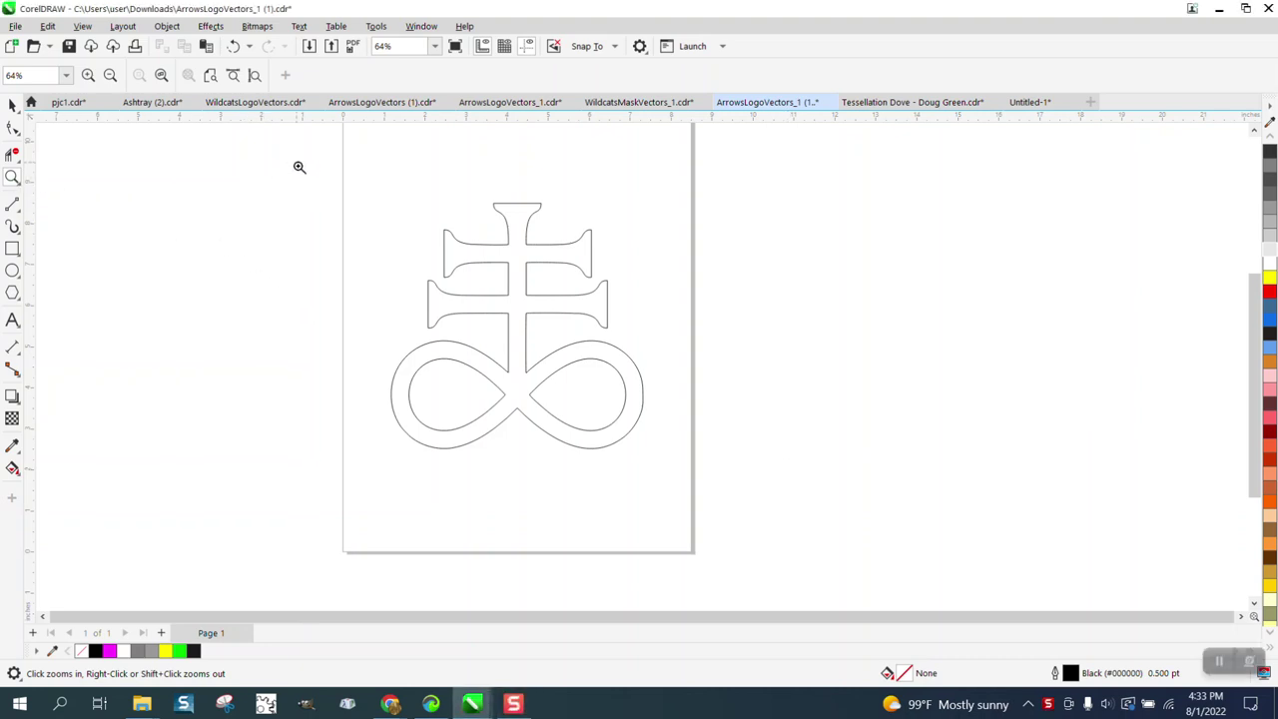
# - Zoom from 64% to 91% on the cross-and-infinity outline
pyautogui.moveTo(340, 214); pyautogui.dragTo(815, 507)
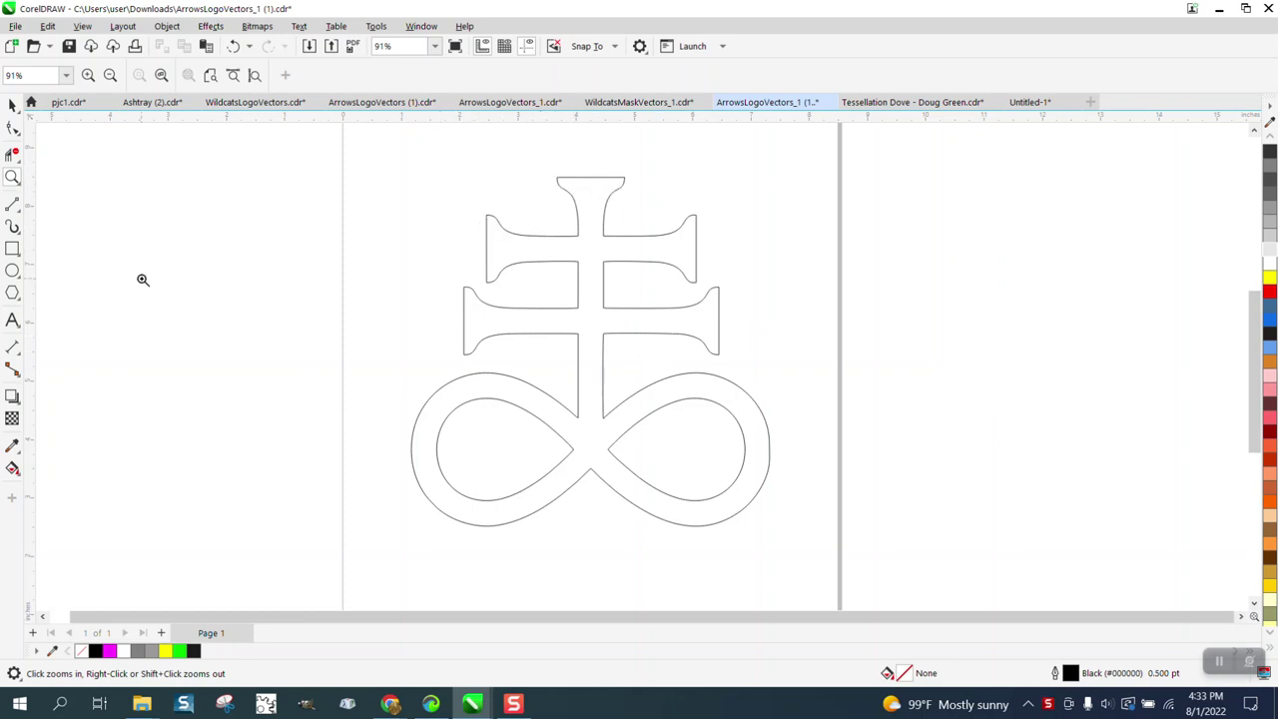
# - Zoom into the cross's top arm and select the outline to show its nodes
pyautogui.click(13, 271)
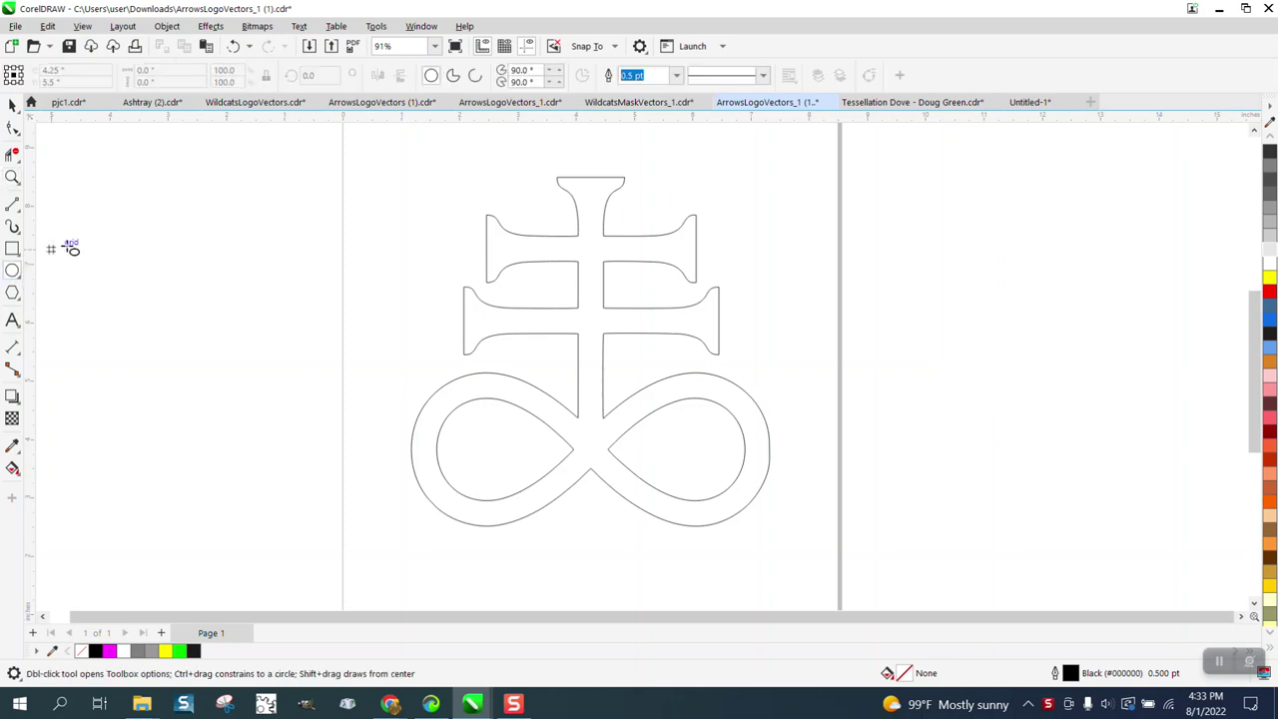
pyautogui.click(13, 177)
pyautogui.moveTo(514, 158); pyautogui.dragTo(752, 282)
pyautogui.click(13, 127)
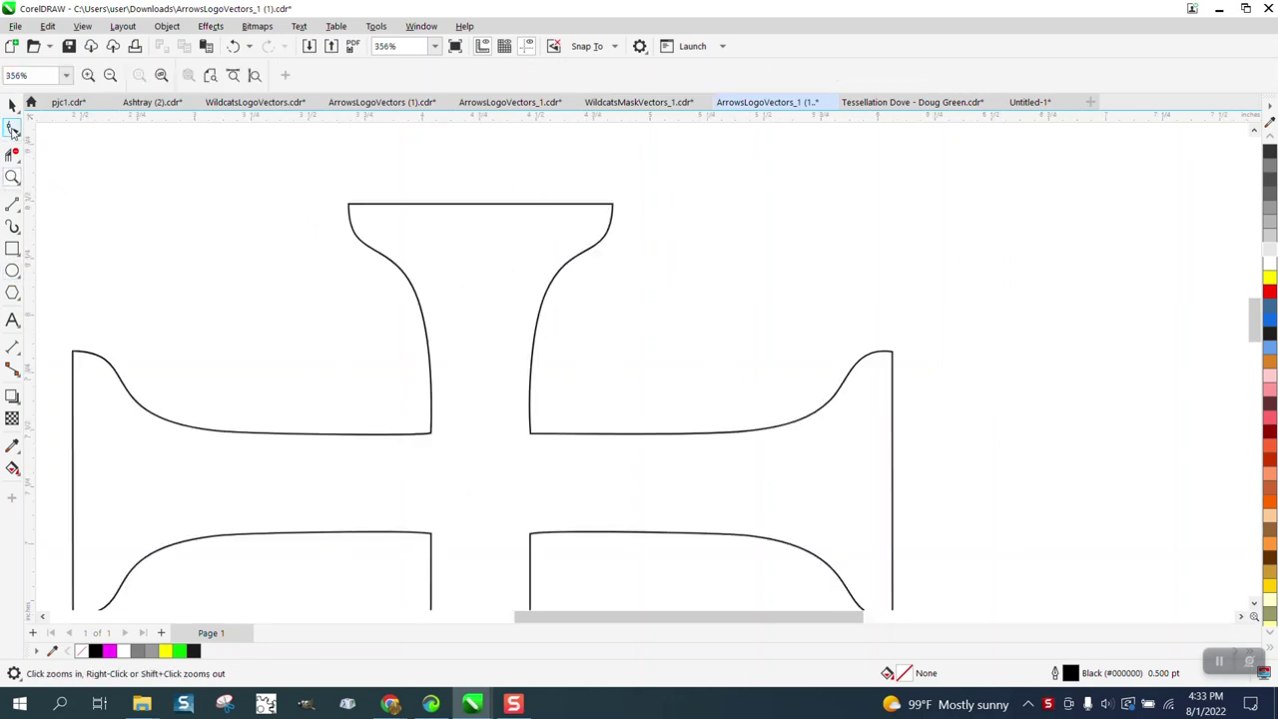
pyautogui.click(486, 206)
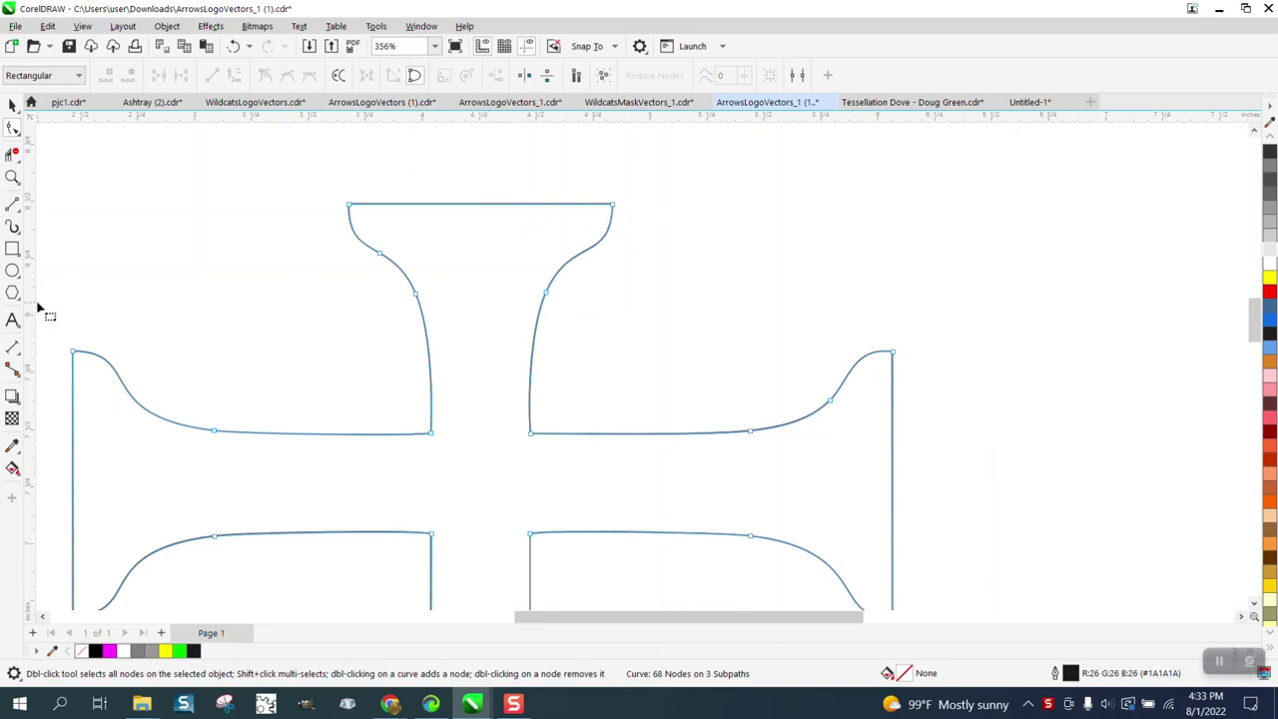
# - Draw a circle about 1.163 inches across, centred on the top arm's edge midpoint
pyautogui.click(13, 270)
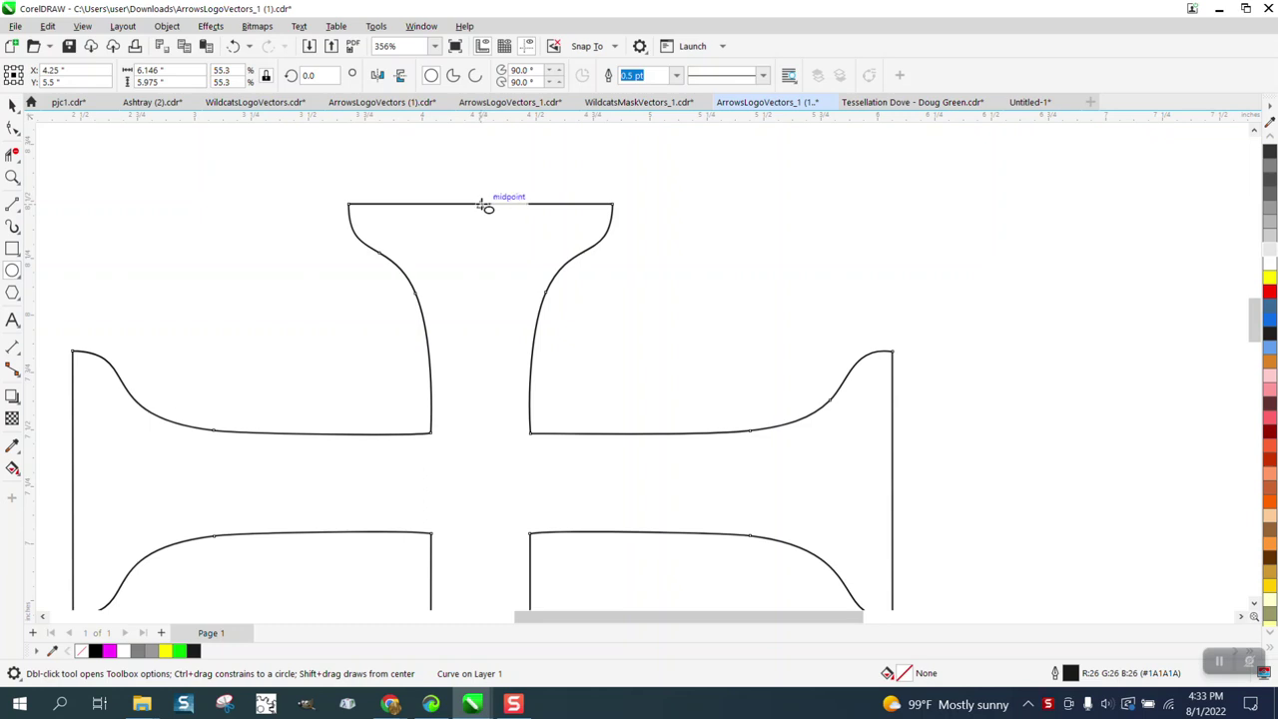
pyautogui.moveTo(481, 204); pyautogui.dragTo(351, 255)
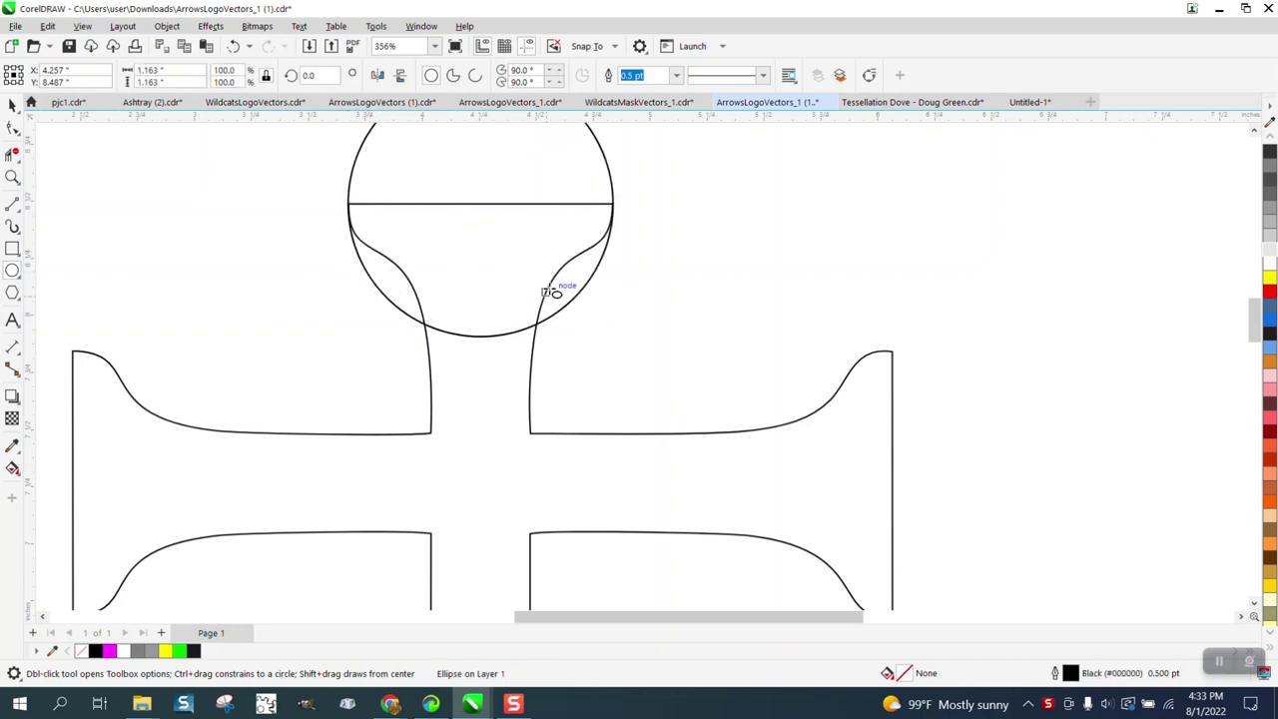
pyautogui.scroll(-1, 469, 244)
# - Copy the 1.163-inch circle onto the ends of all four side arms, then zoom out
pyautogui.scroll(-4, 467, 245)
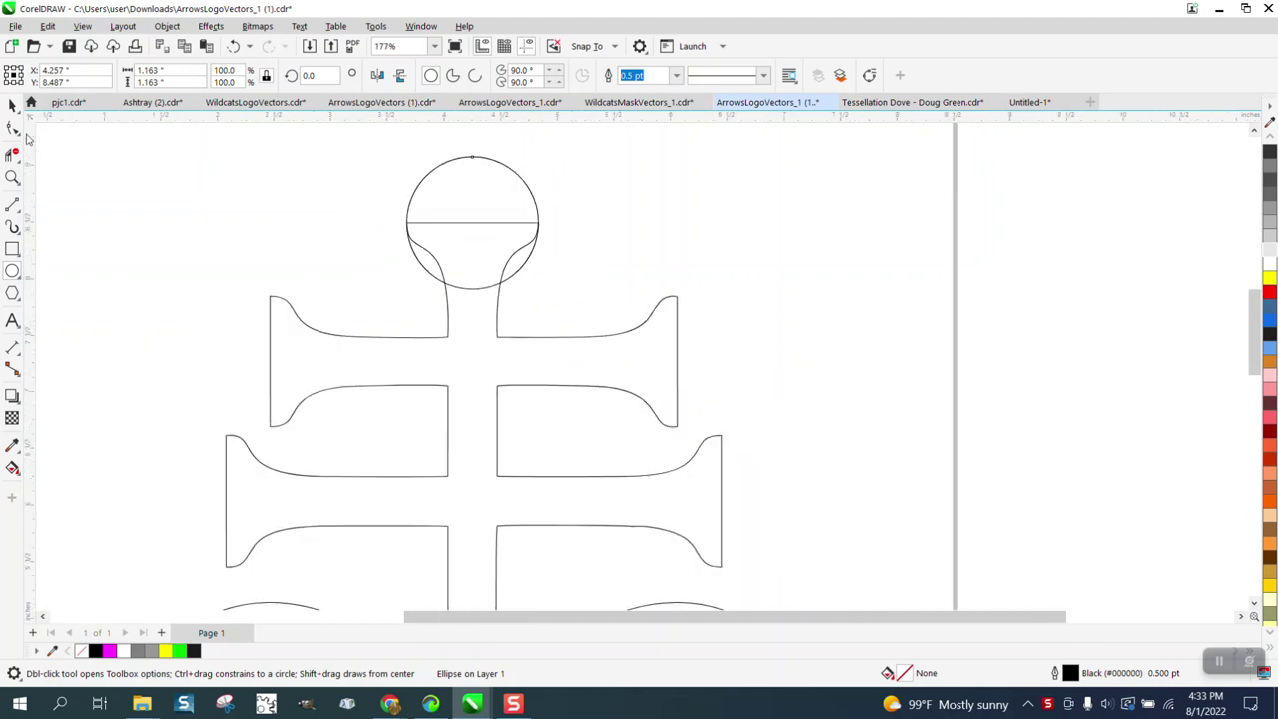
pyautogui.click(12, 104)
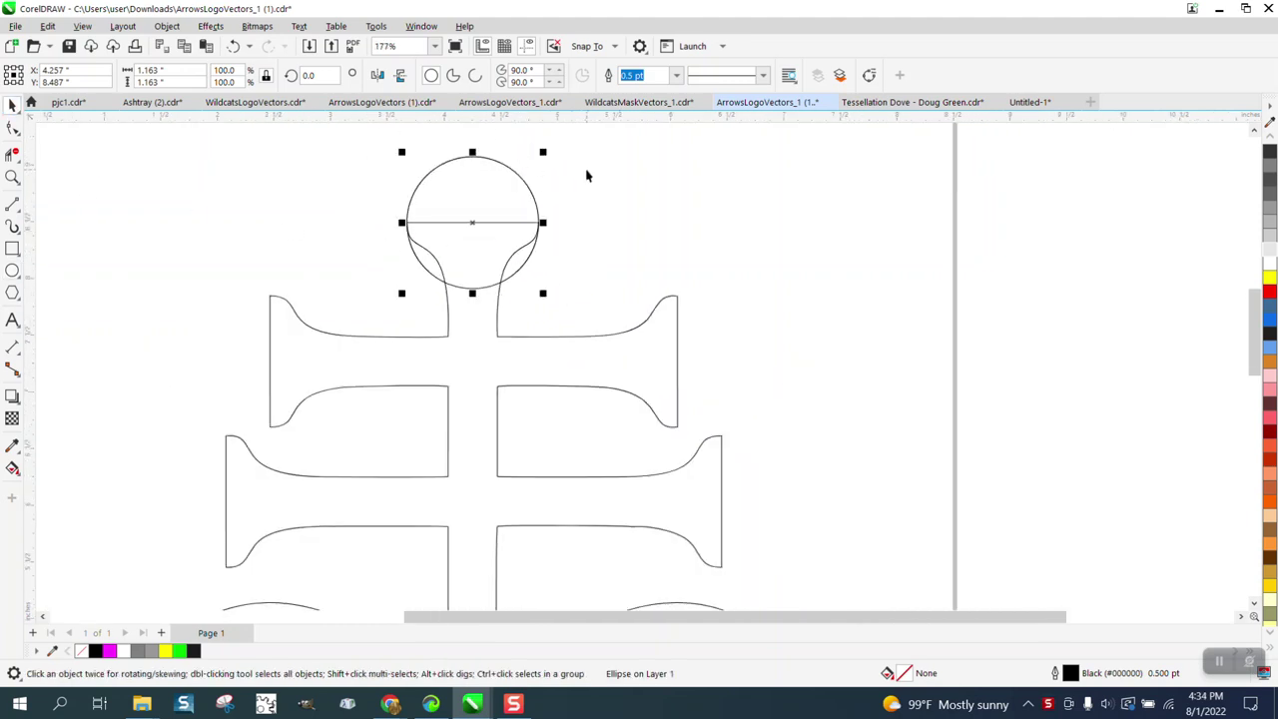
pyautogui.moveTo(473, 222); pyautogui.dragTo(228, 506)
pyautogui.scroll(-5, 240, 240)
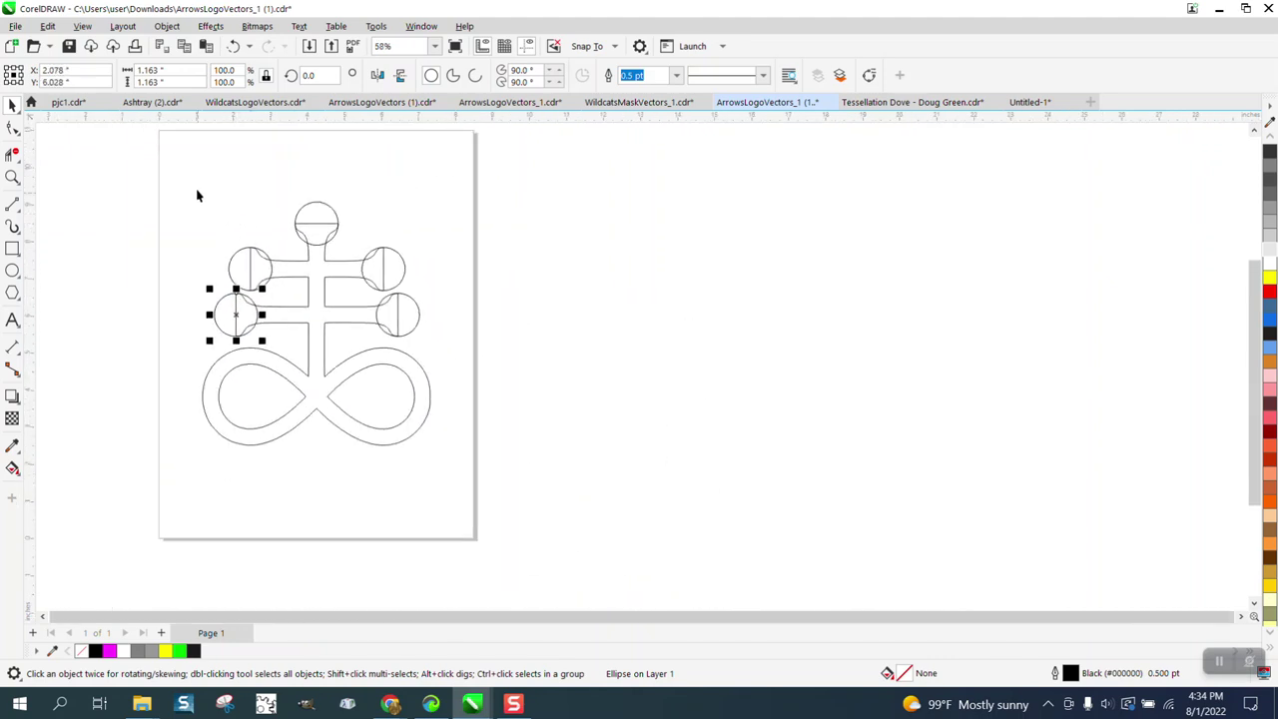
# - Weld the five circles and the cross into a single outline
pyautogui.moveTo(484, 470); pyautogui.dragTo(489, 471)
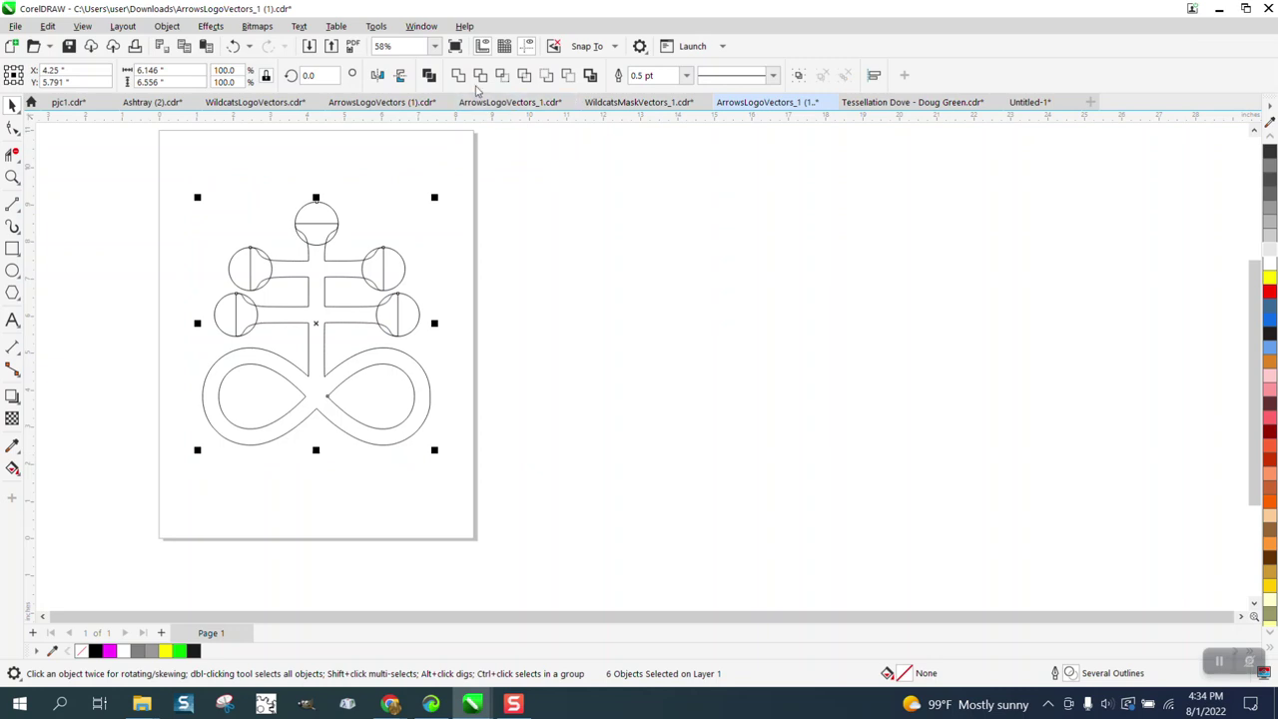
pyautogui.click(461, 80)
pyautogui.click(575, 213)
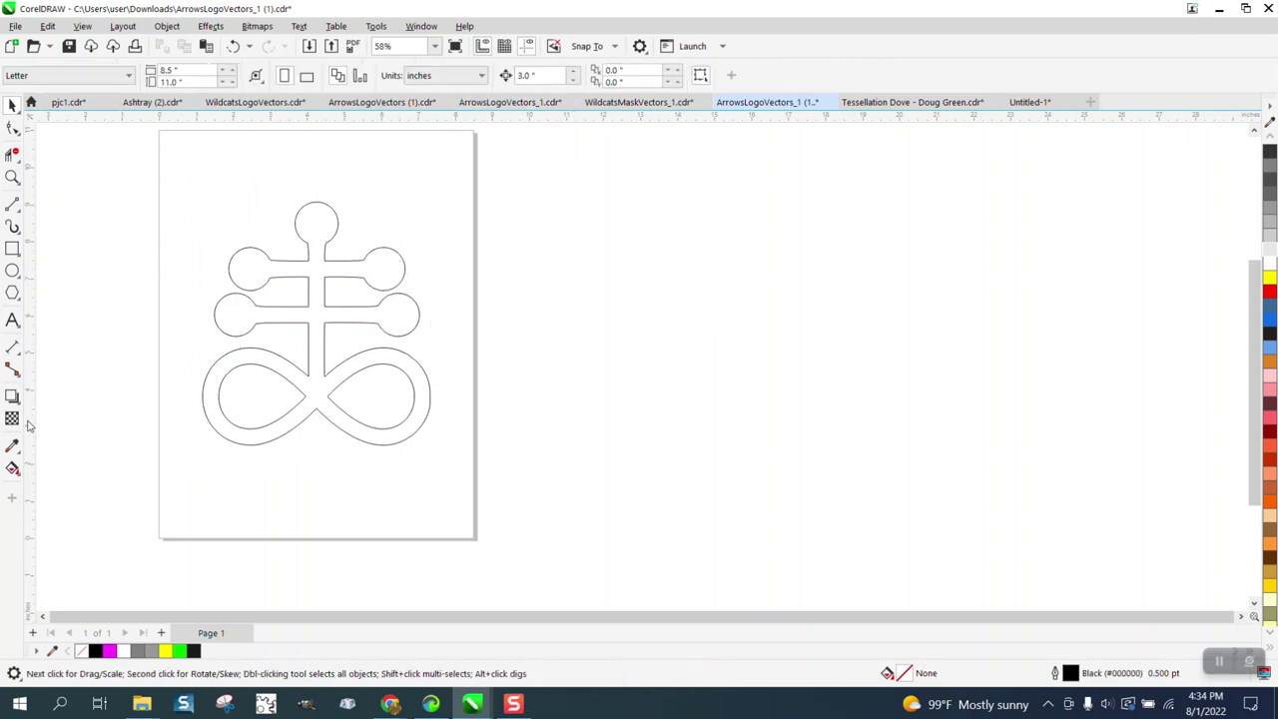
# - Smart-fill the symbol as a blue #0F6CE3 copy and move it right of the page
pyautogui.click(13, 466)
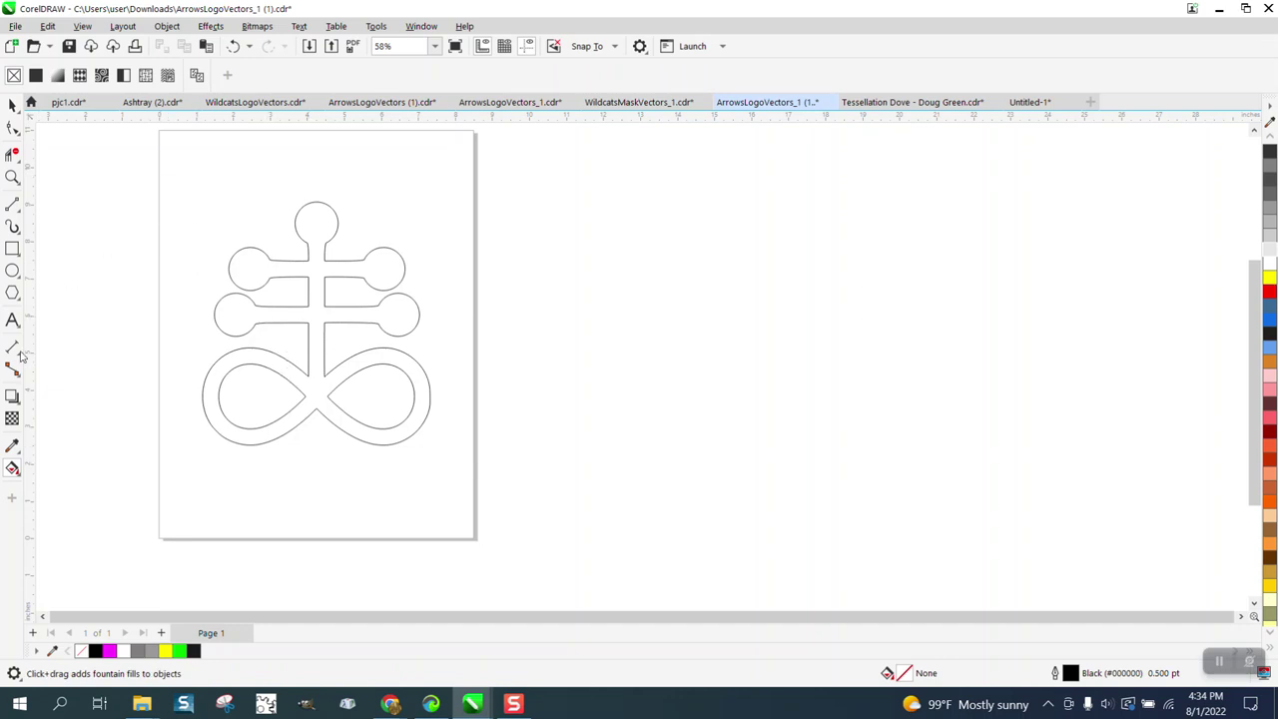
pyautogui.click(16, 479)
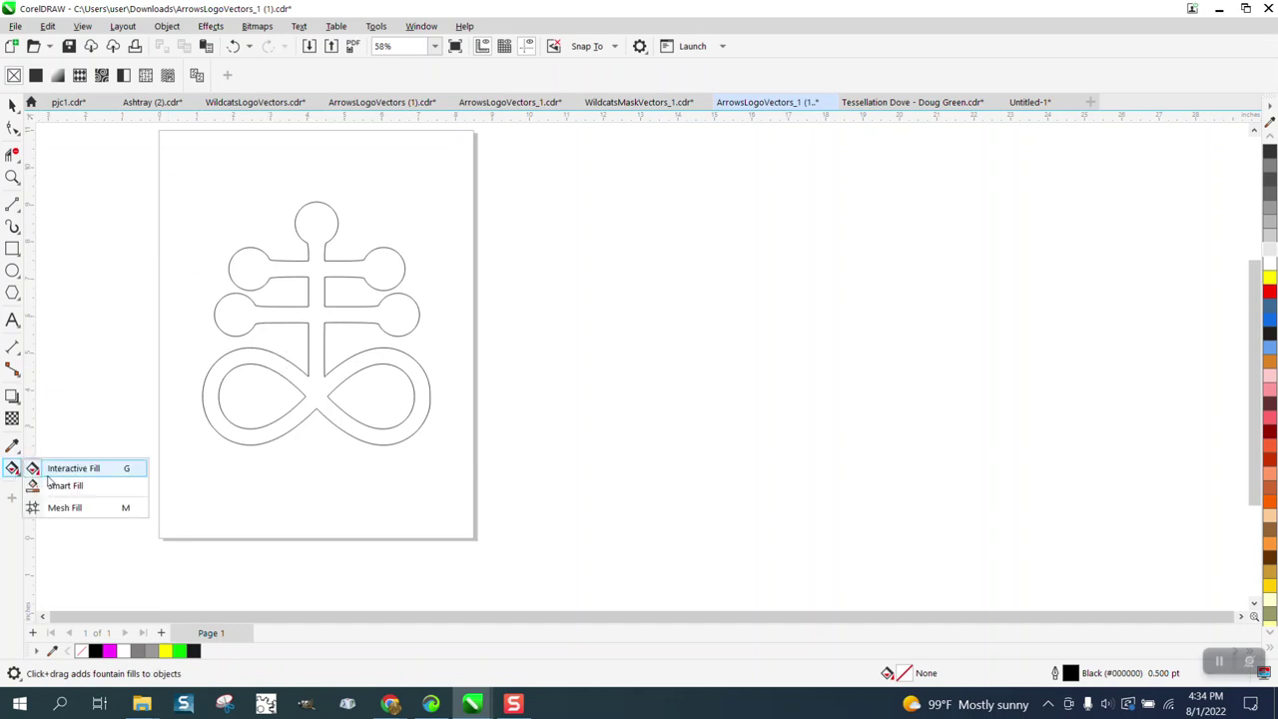
pyautogui.click(319, 270)
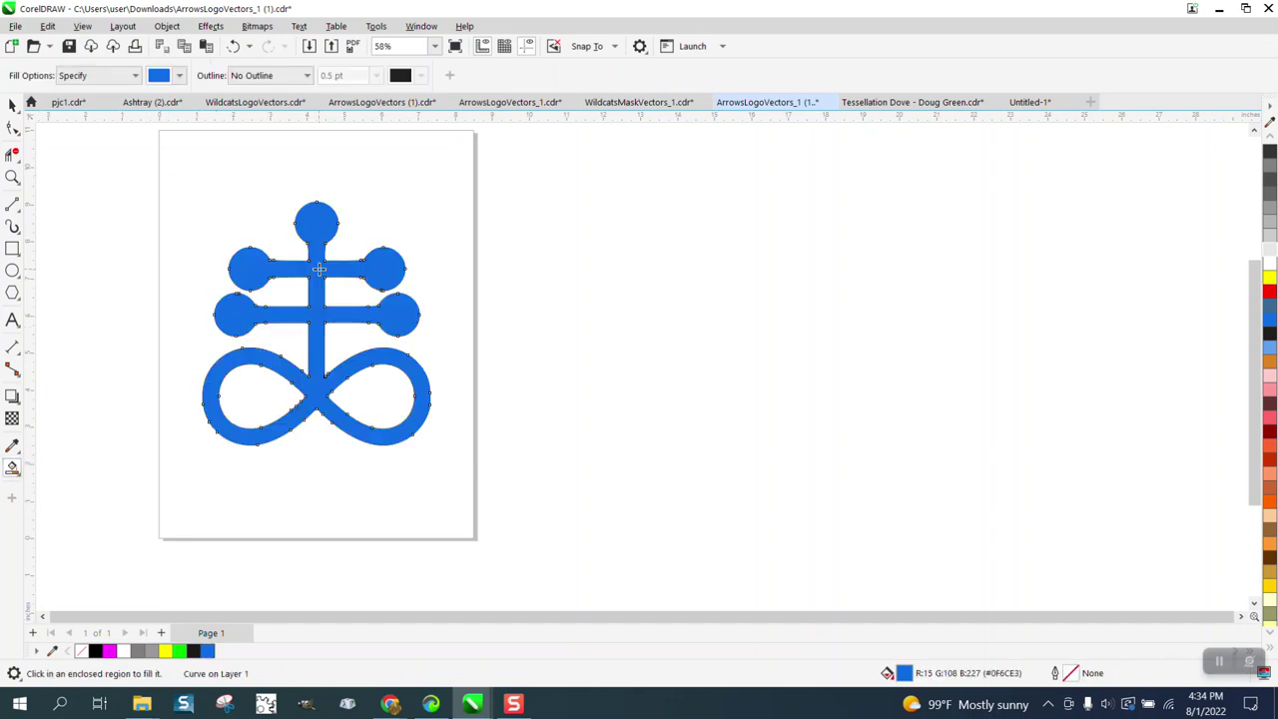
pyautogui.click(11, 107)
pyautogui.moveTo(337, 270); pyautogui.dragTo(769, 344)
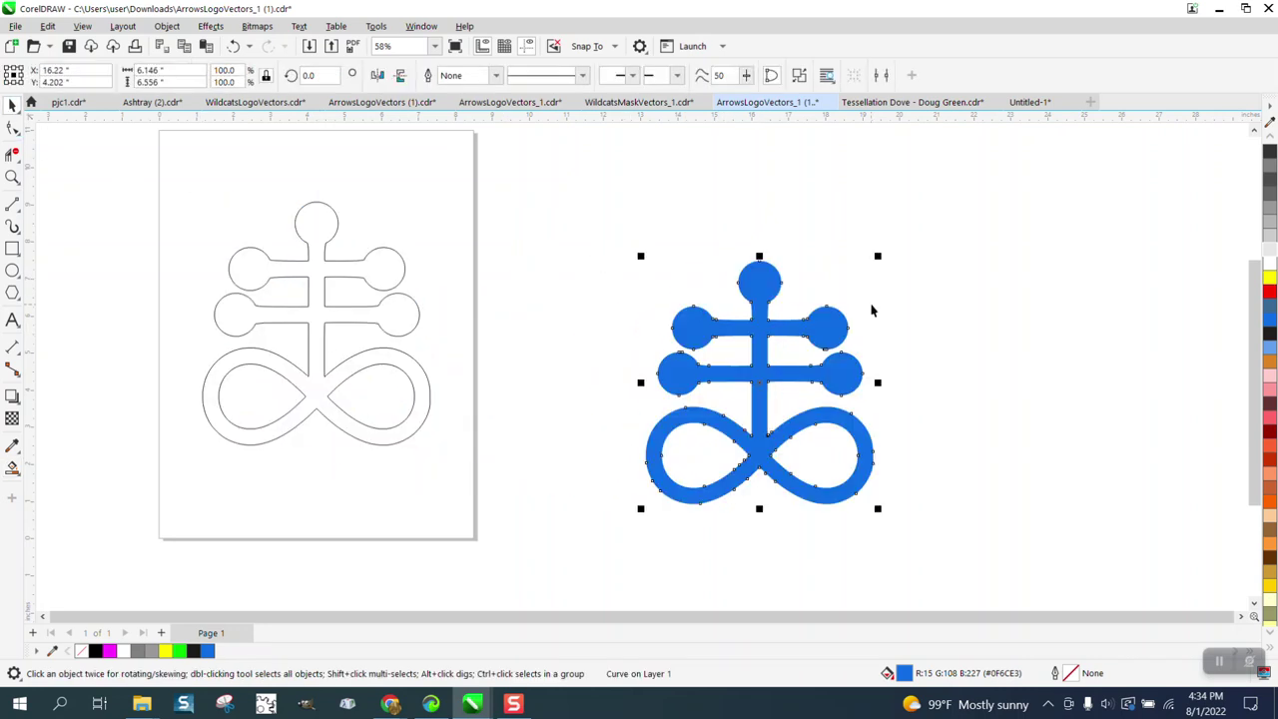
# - Make the copy unfilled with a red 0.5 pt outline and move the original further right
pyautogui.click(1271, 157)
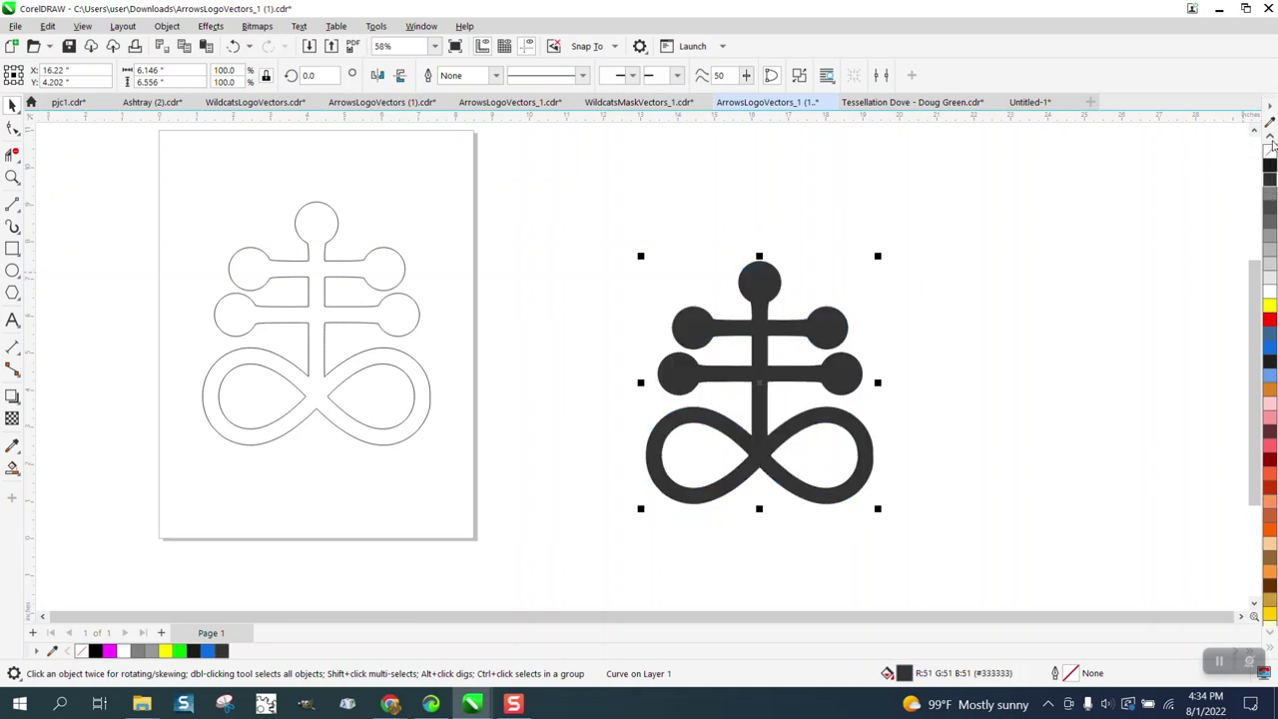
pyautogui.click(1270, 154)
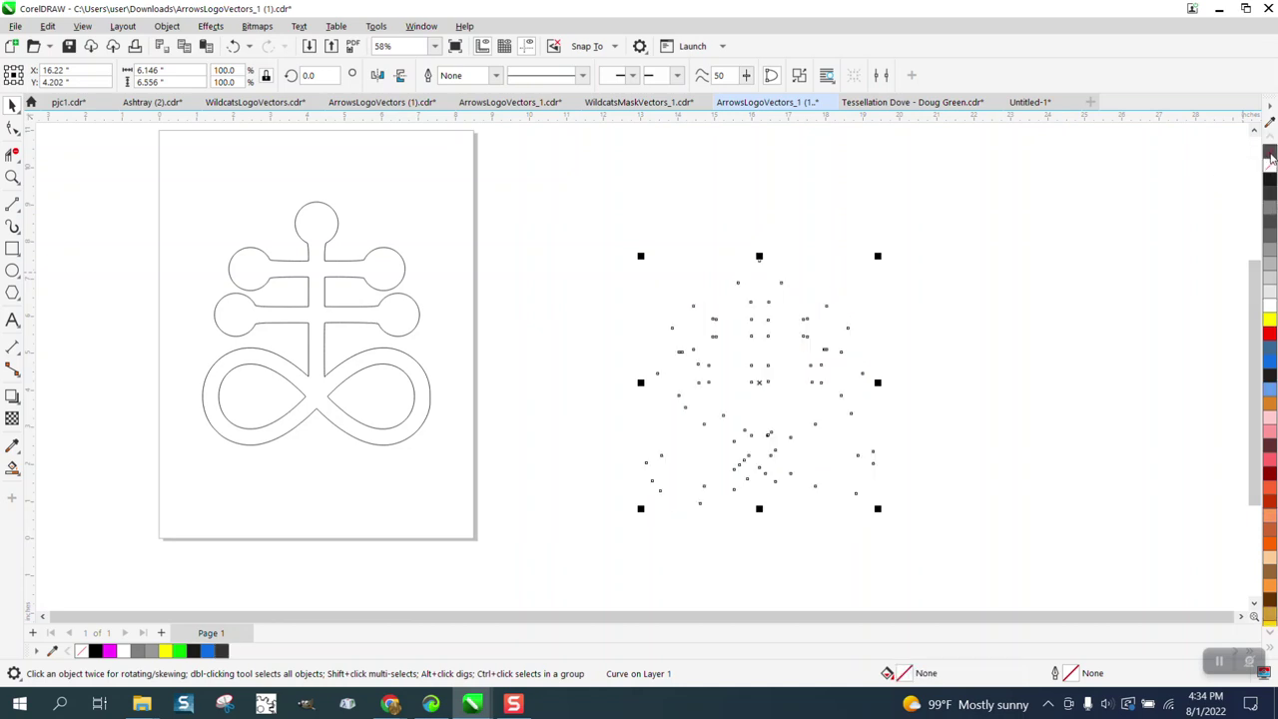
pyautogui.rightClick(1270, 335)
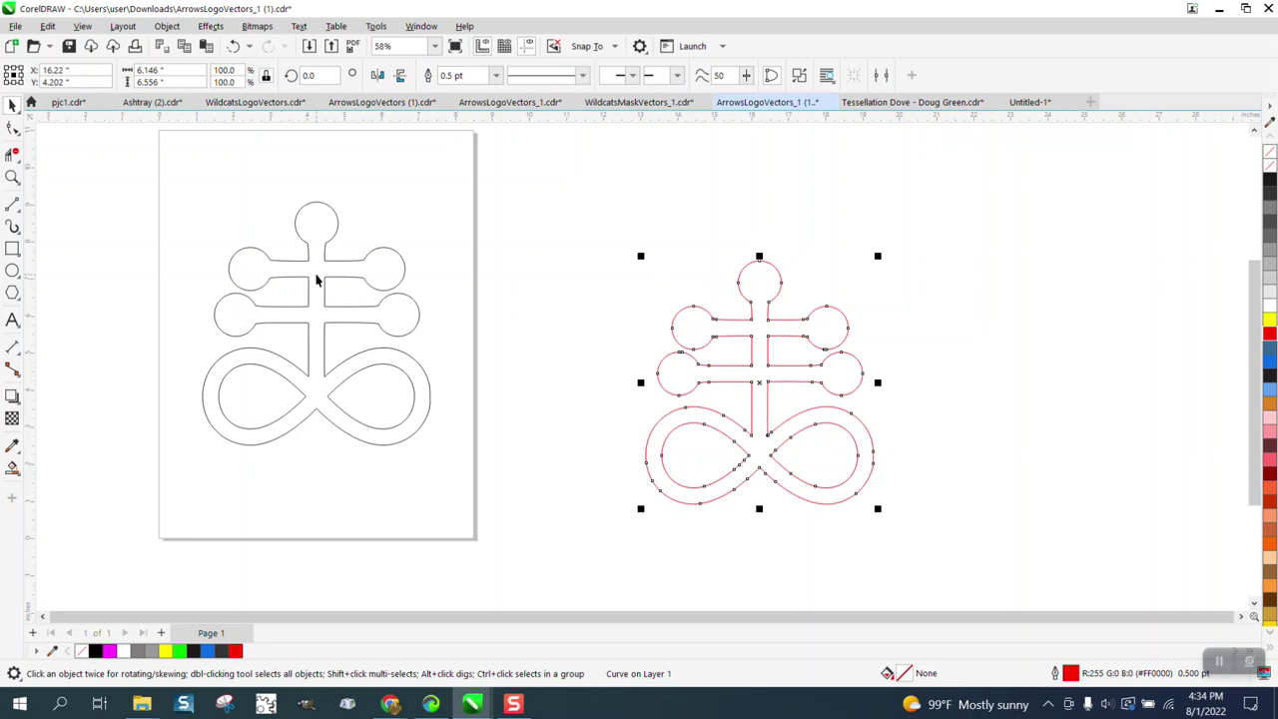
pyautogui.moveTo(316, 281); pyautogui.dragTo(1126, 283)
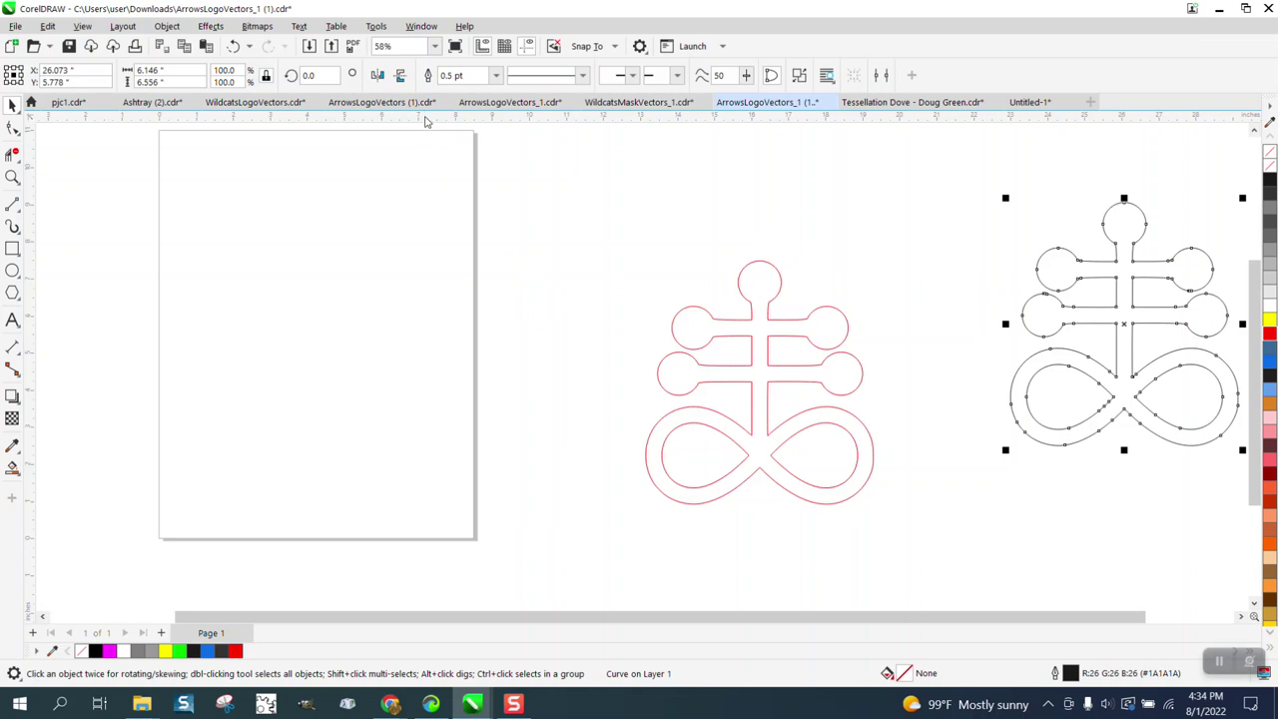
# - Add a horizontal guideline and a vertical guideline at X 4.25 inches
pyautogui.moveTo(426, 120); pyautogui.dragTo(425, 335)
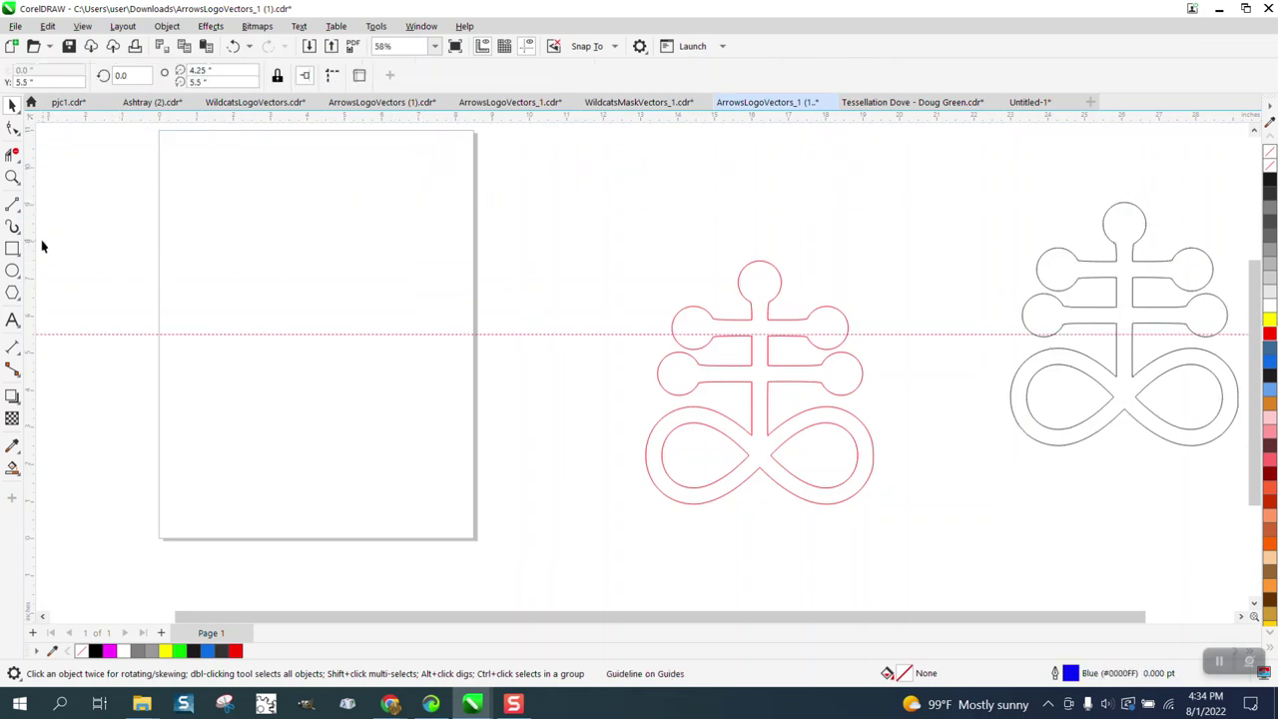
pyautogui.moveTo(30, 244); pyautogui.dragTo(292, 245)
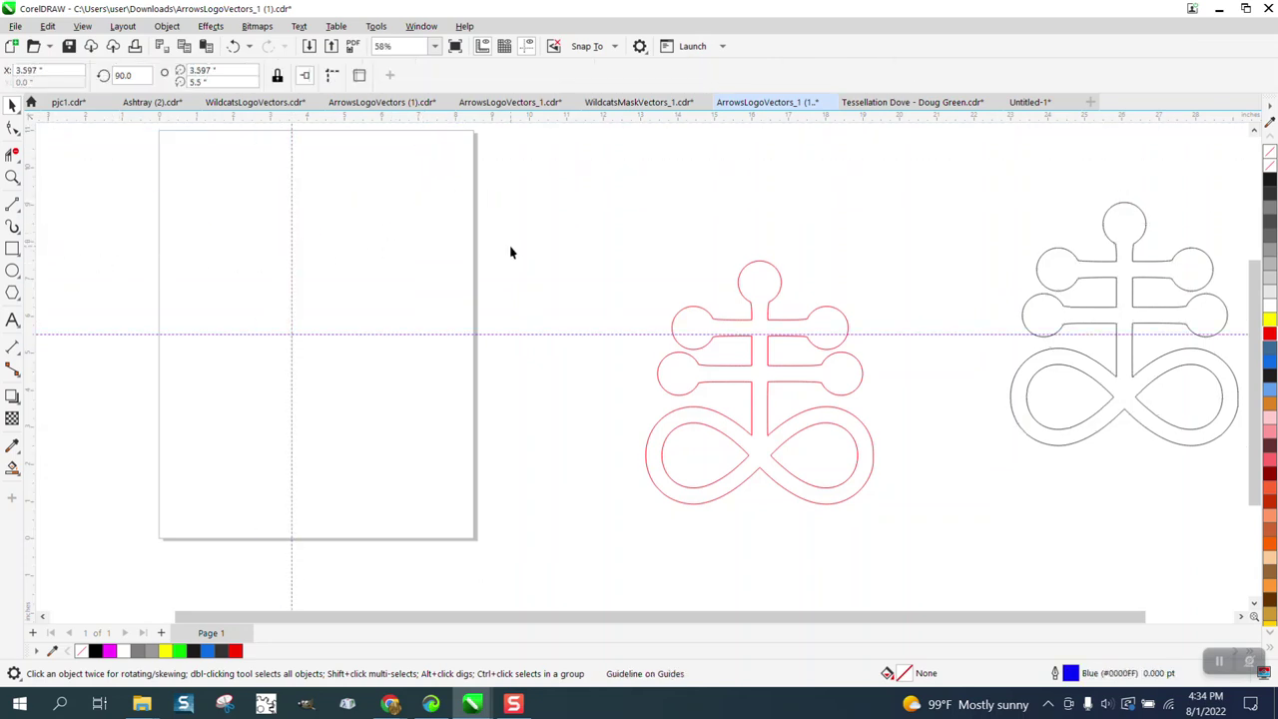
pyautogui.write('4.25')
pyautogui.press('Return')
# - Move the red-outlined symbol onto the page, centred on the guides
pyautogui.click(782, 297)
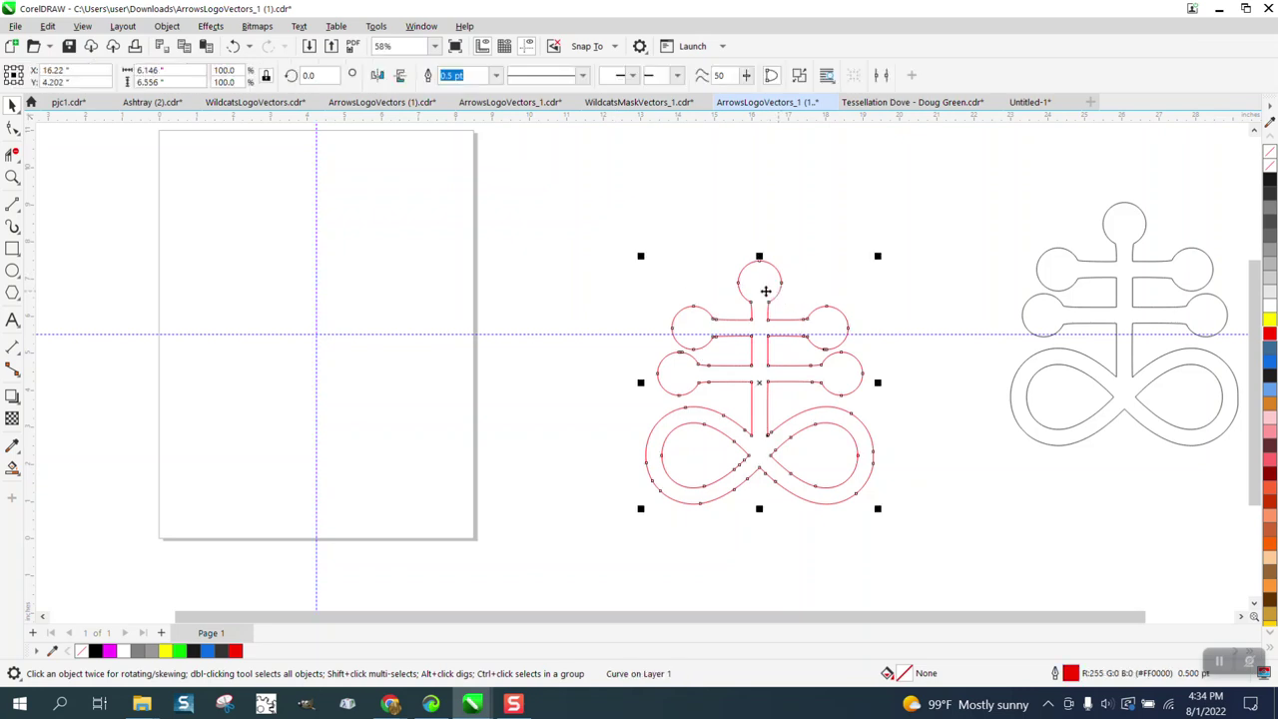
pyautogui.moveTo(761, 283); pyautogui.dragTo(316, 338)
pyautogui.click(599, 181)
# - Rotate the red symbol copy about 110.8° around the ball at the guide intersection
pyautogui.click(615, 47)
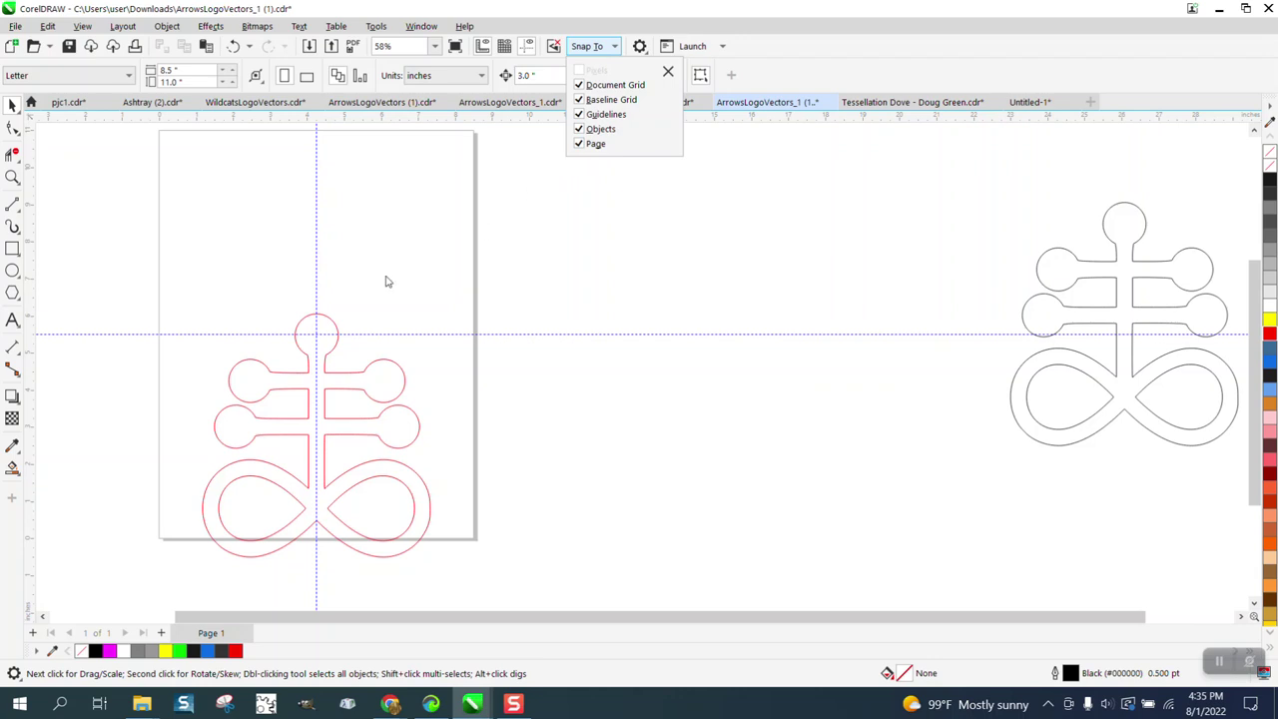
pyautogui.click(335, 349)
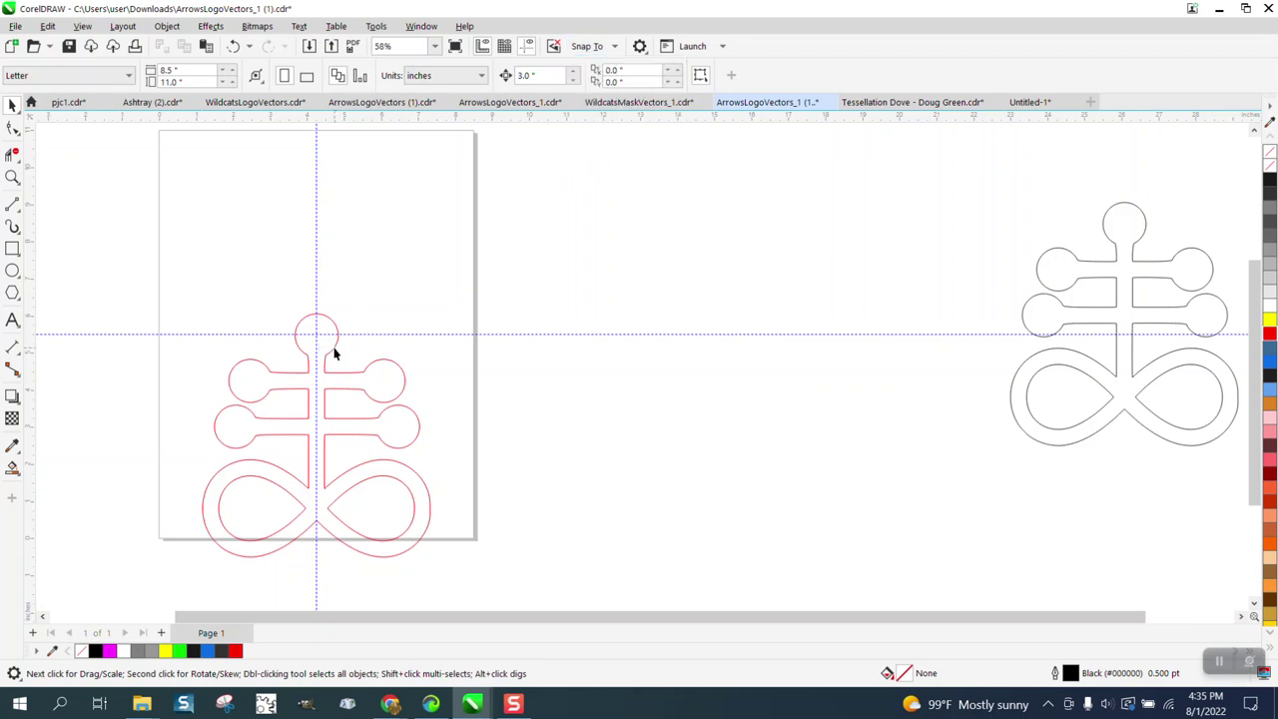
pyautogui.click(335, 349)
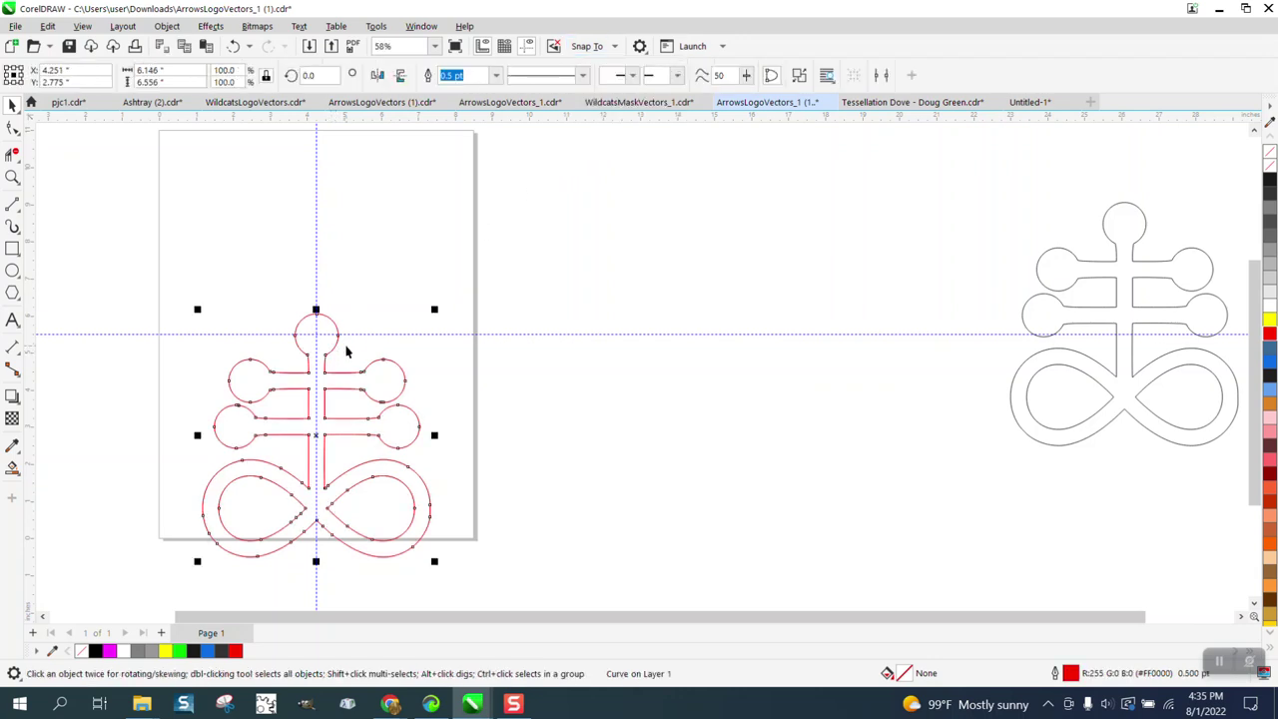
pyautogui.click(316, 435)
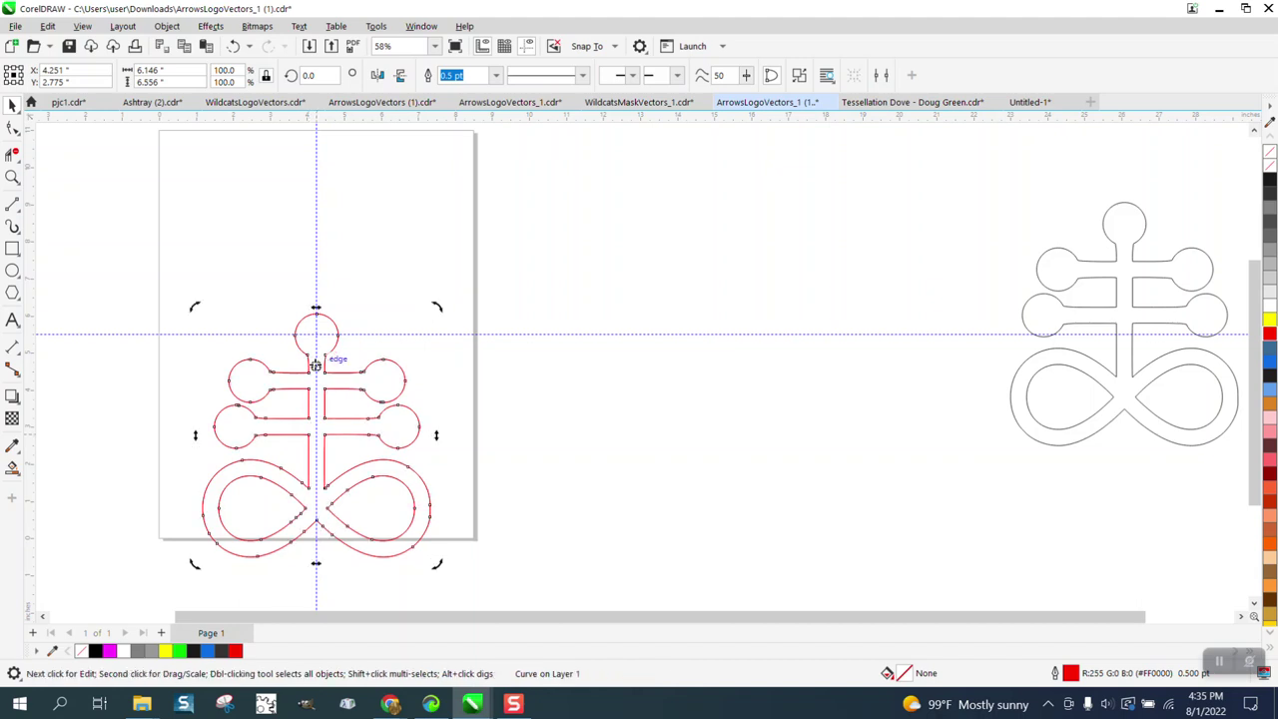
pyautogui.click(340, 316)
pyautogui.click(334, 327)
pyautogui.click(318, 435)
pyautogui.moveTo(441, 563); pyautogui.dragTo(515, 109)
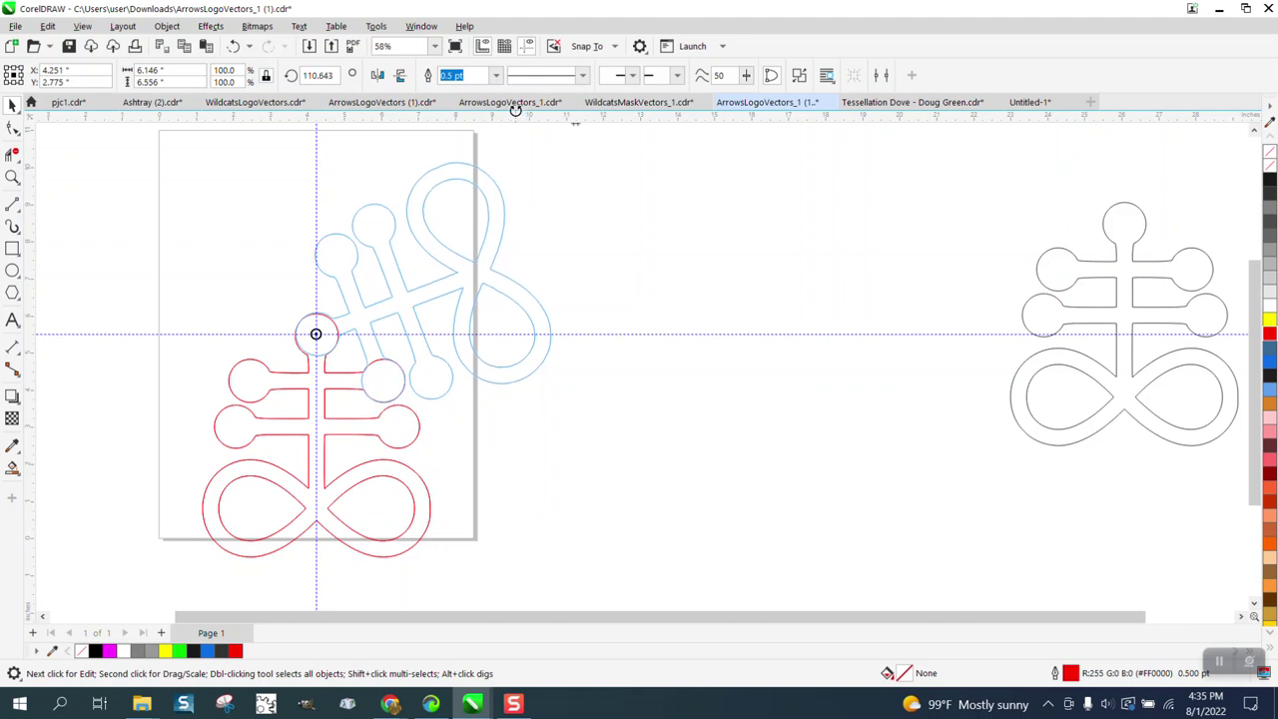
pyautogui.moveTo(515, 109); pyautogui.dragTo(514, 114)
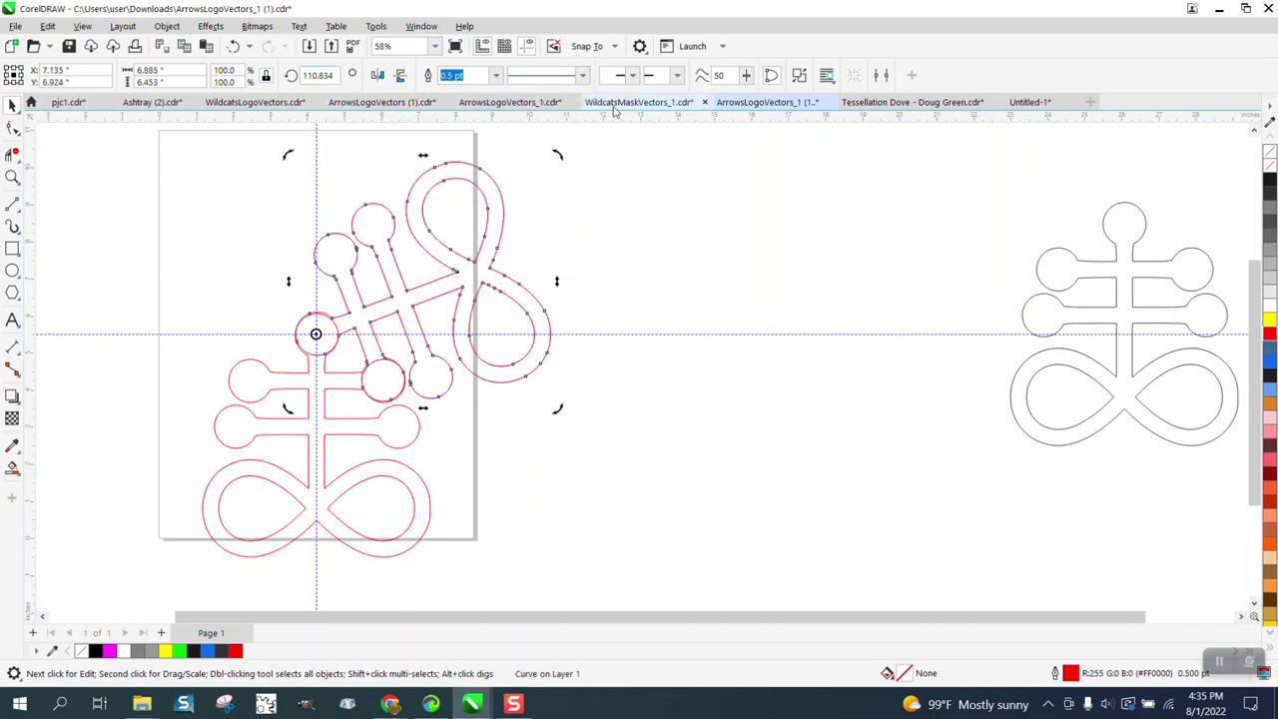
# - Undo the rotation so the red symbol stands upright again
pyautogui.press('Escape')
pyautogui.click(501, 219)
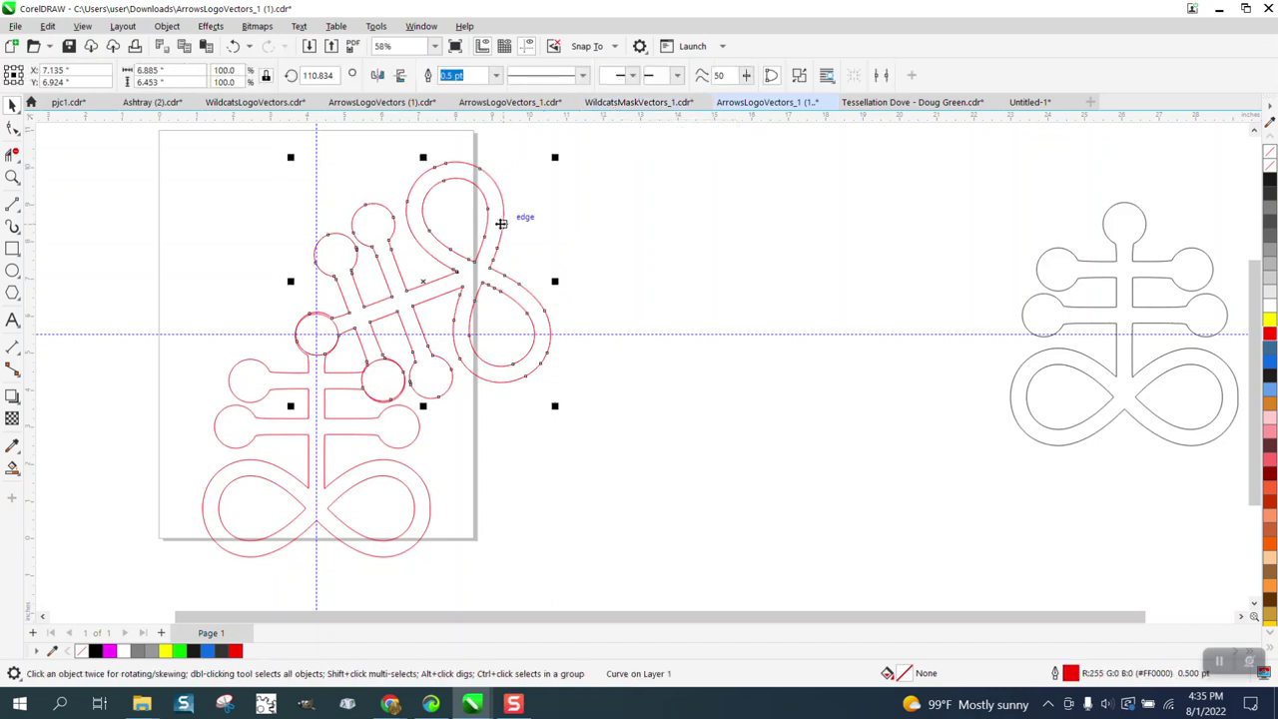
pyautogui.click(499, 222)
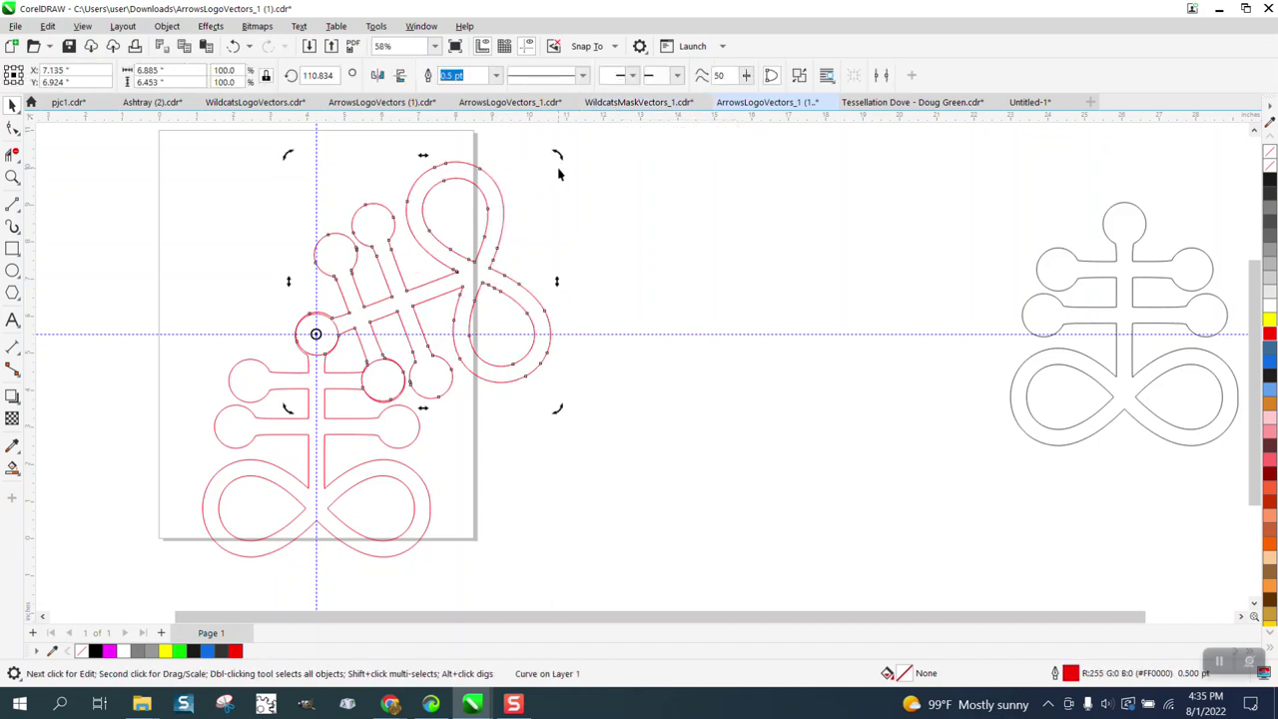
pyautogui.press('Escape')
# - Mirror a copy vertically above the symbol, its end ball overlapping the original's top ball
pyautogui.click(338, 336)
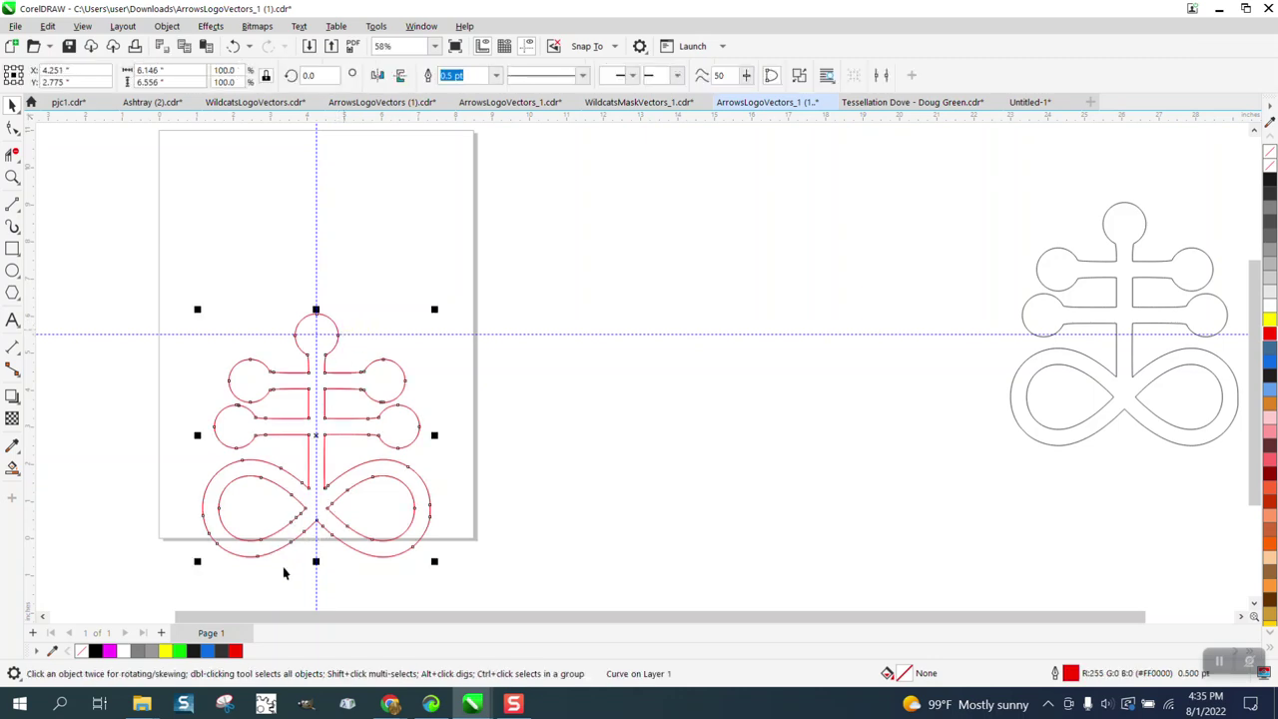
pyautogui.moveTo(316, 562); pyautogui.dragTo(331, 258)
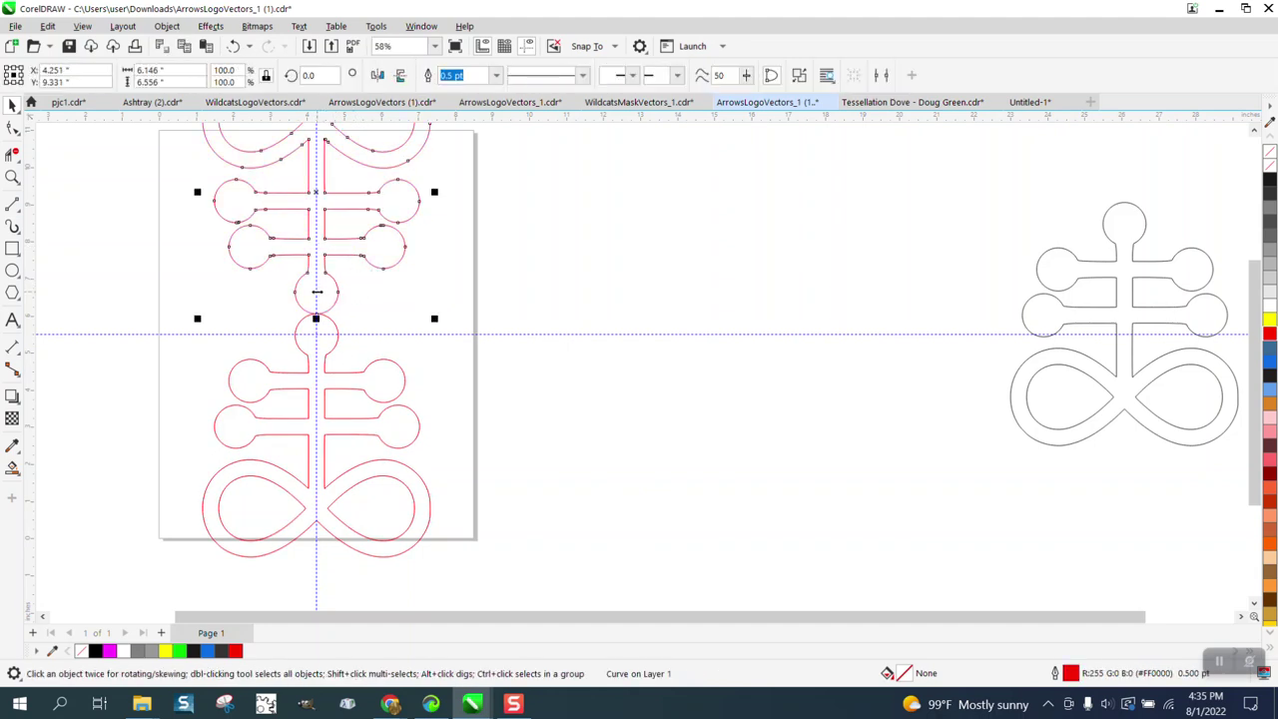
pyautogui.click(317, 291)
pyautogui.click(335, 287)
pyautogui.moveTo(336, 285); pyautogui.dragTo(318, 337)
pyautogui.click(12, 177)
# - Nudge the mirrored copy until its end ball sits exactly on the original's top ball
pyautogui.moveTo(172, 264); pyautogui.dragTo(454, 427)
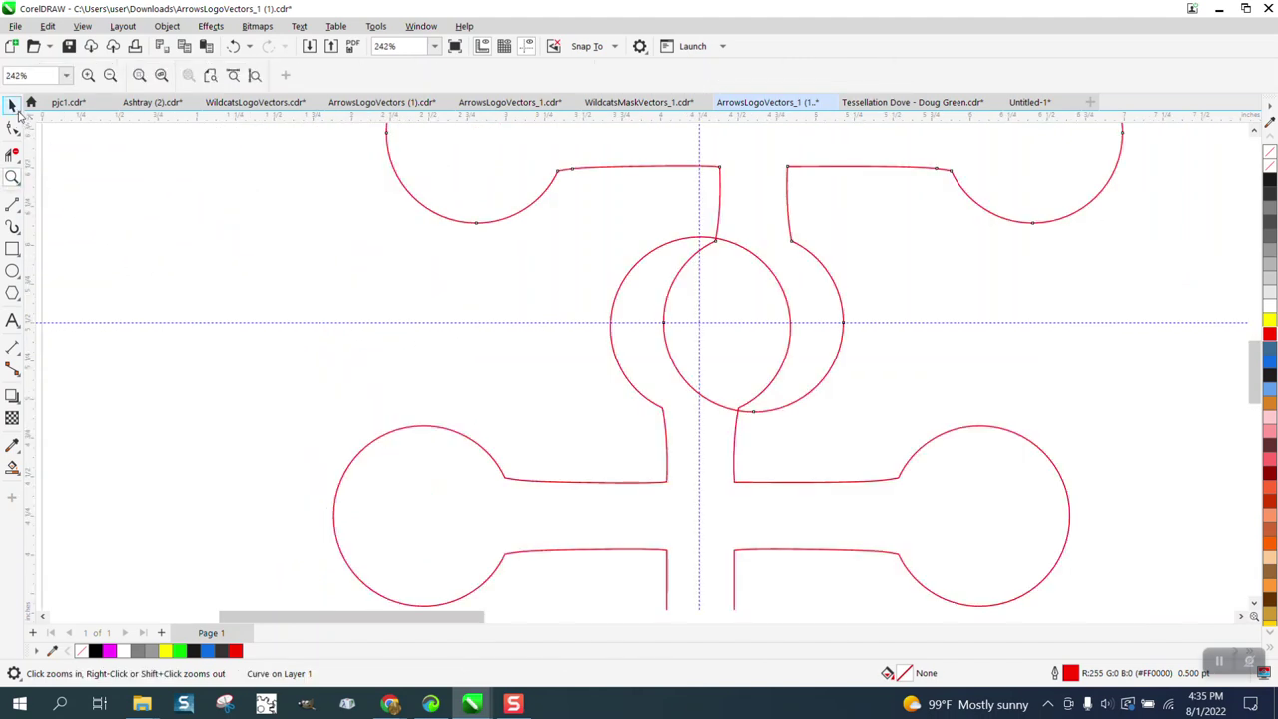
pyautogui.click(18, 115)
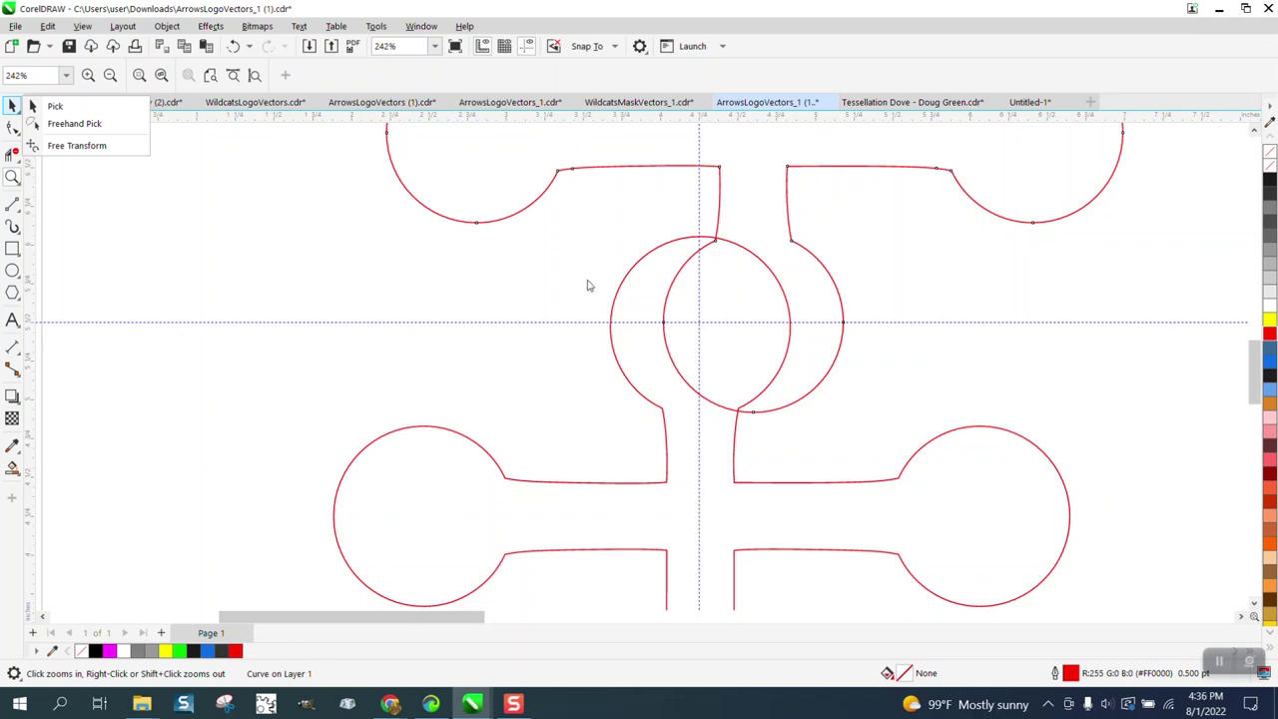
pyautogui.click(55, 106)
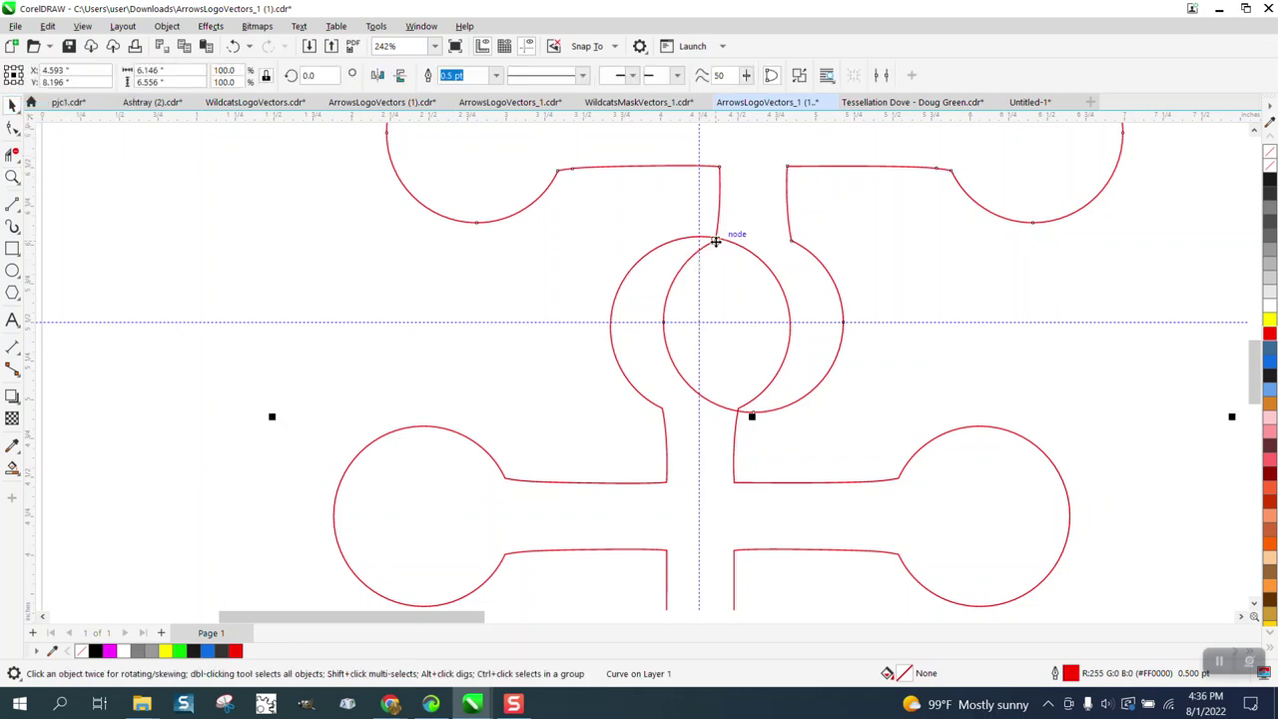
pyautogui.moveTo(716, 242); pyautogui.dragTo(662, 249)
pyautogui.scroll(-3, 509, 292)
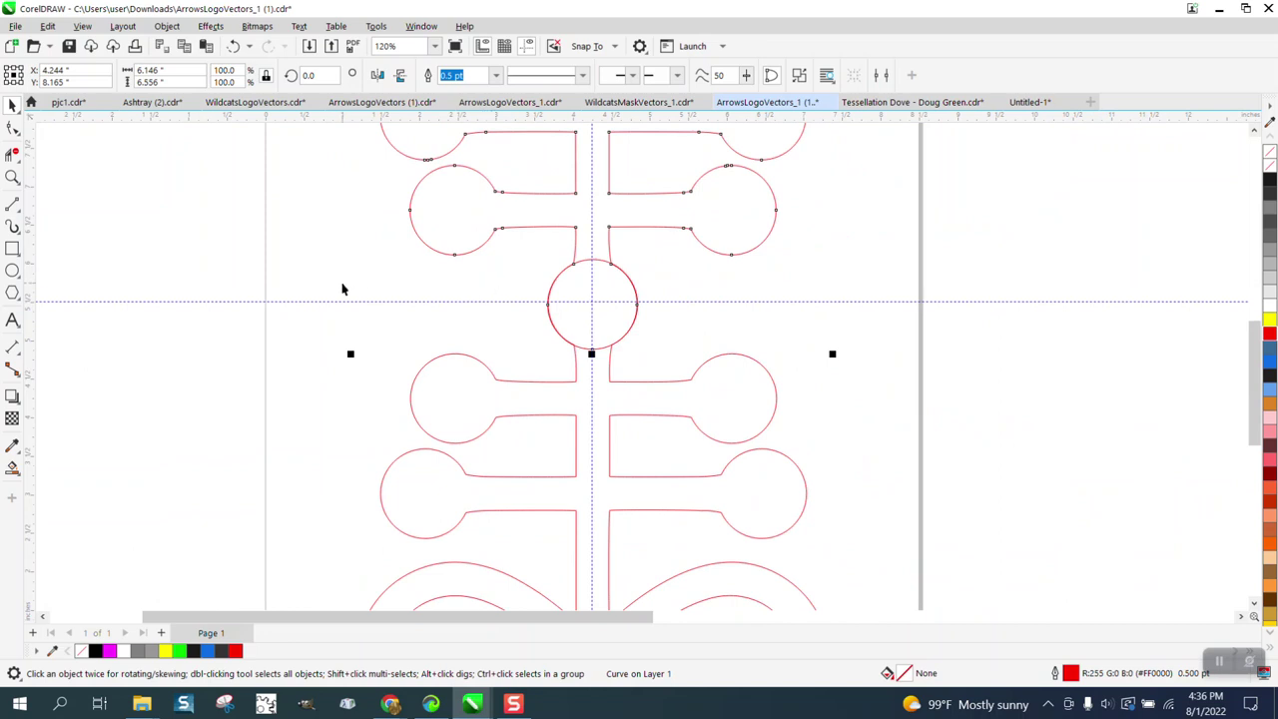
# - Attempt a virtual segment delete inside the middle ball, then undo the accidental deletion
pyautogui.click(13, 152)
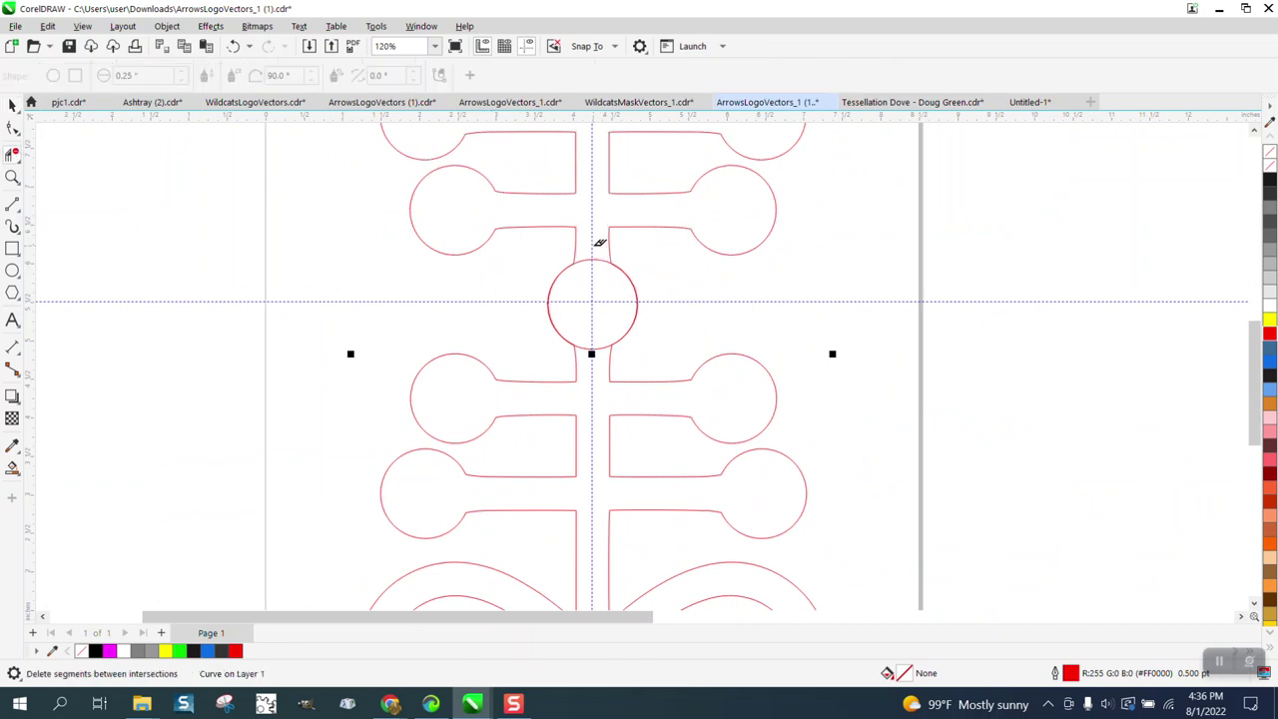
pyautogui.click(596, 368)
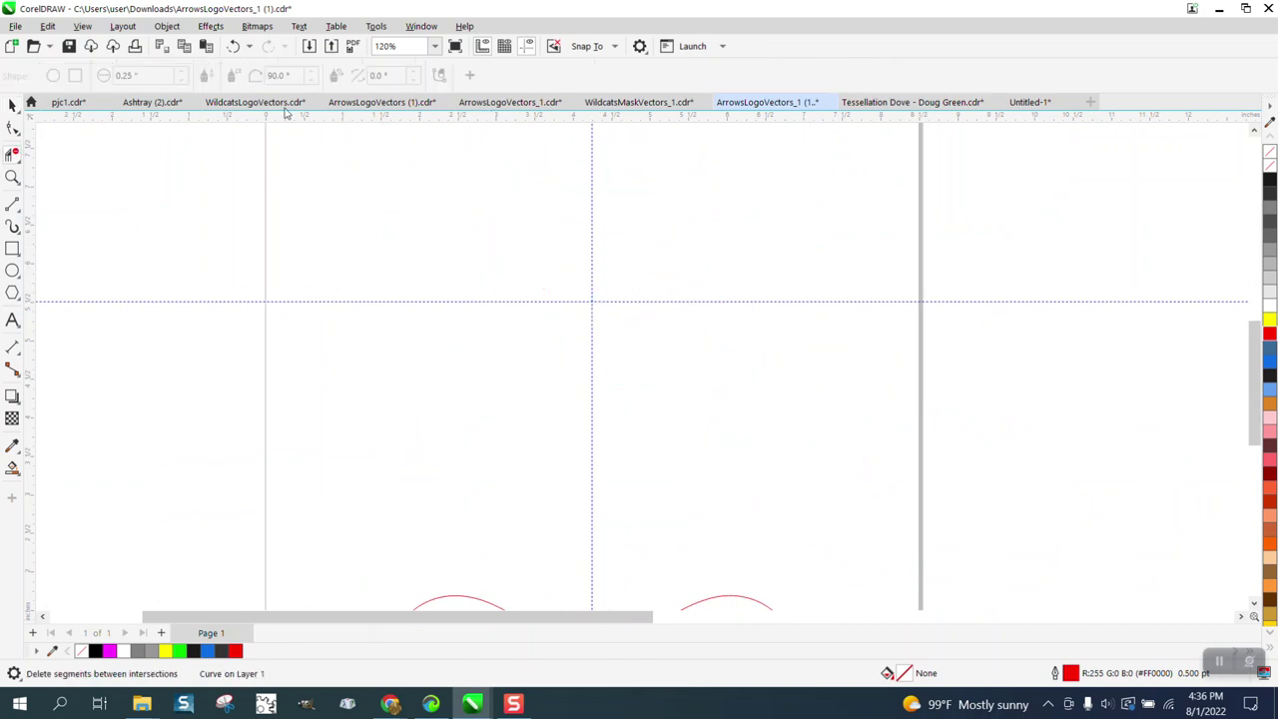
pyautogui.click(233, 46)
pyautogui.scroll(-4, 514, 248)
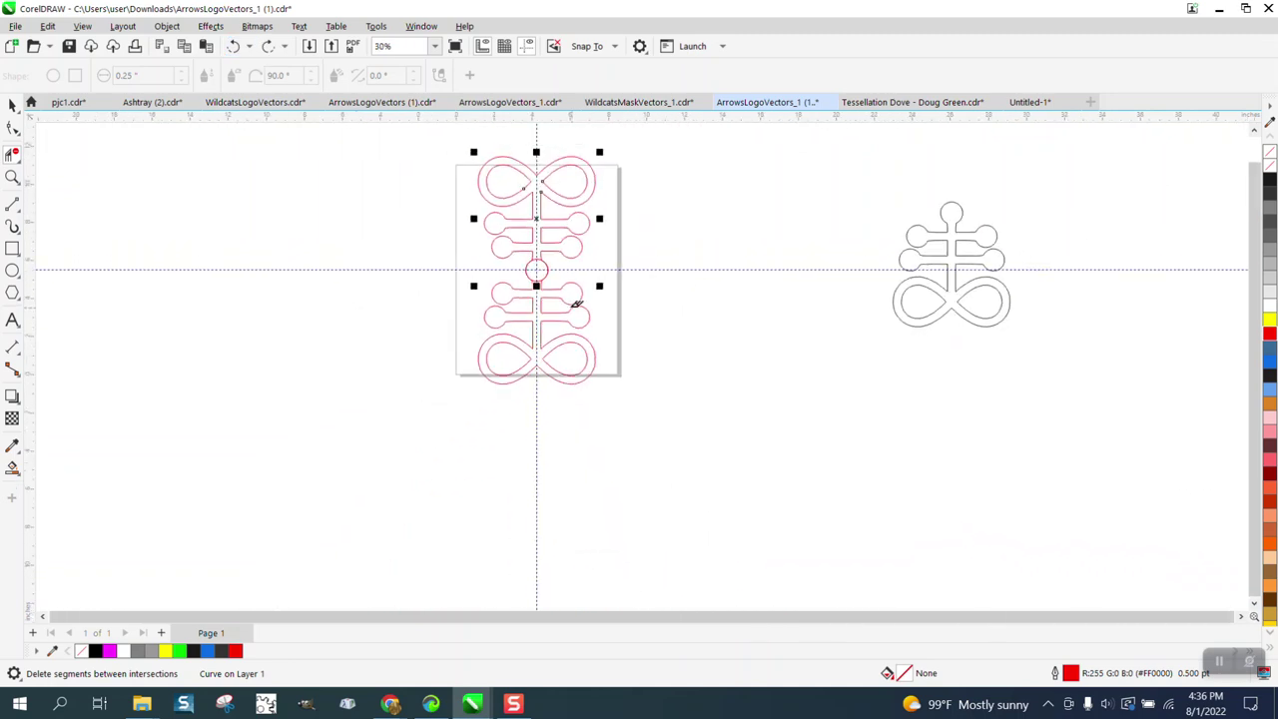
# - Group the two red symbols into one object via Object > Group
pyautogui.click(12, 105)
pyautogui.moveTo(437, 140); pyautogui.dragTo(687, 441)
pyautogui.click(167, 26)
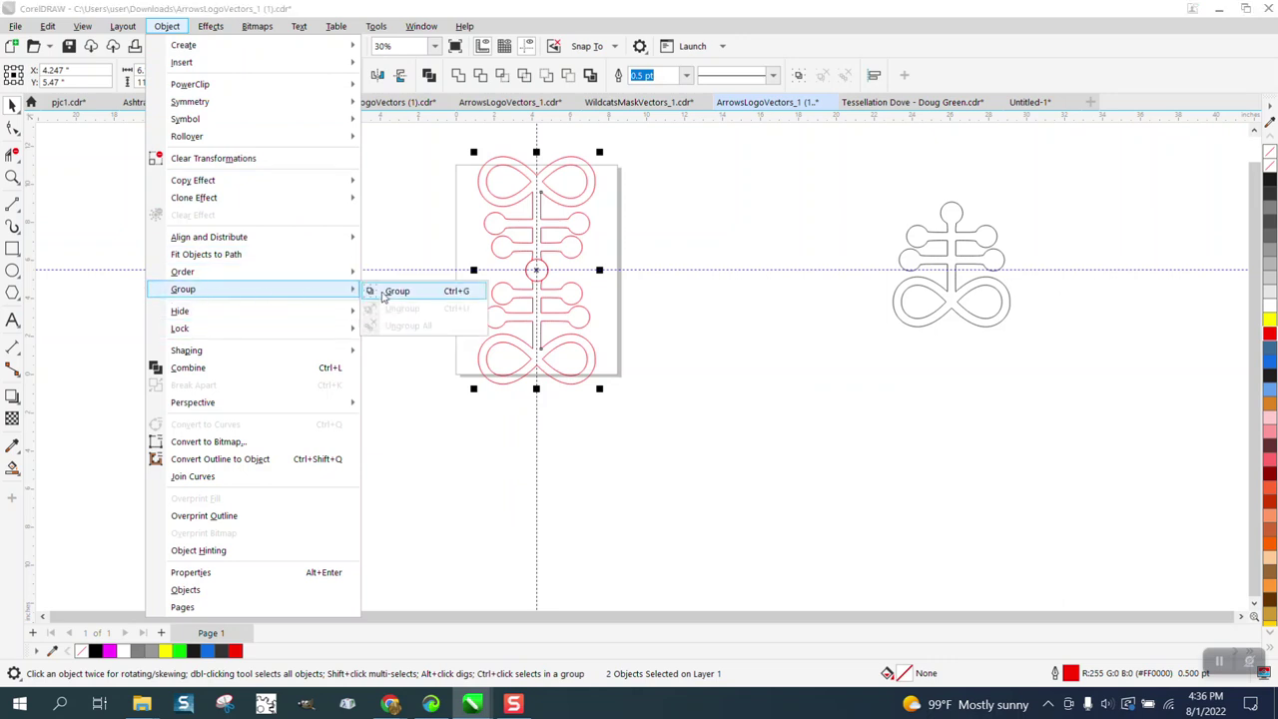
pyautogui.click(379, 291)
# - Trim the middle ball's segments along the centre line and the leftover arcs above and below
pyautogui.click(13, 177)
pyautogui.moveTo(485, 229); pyautogui.dragTo(683, 346)
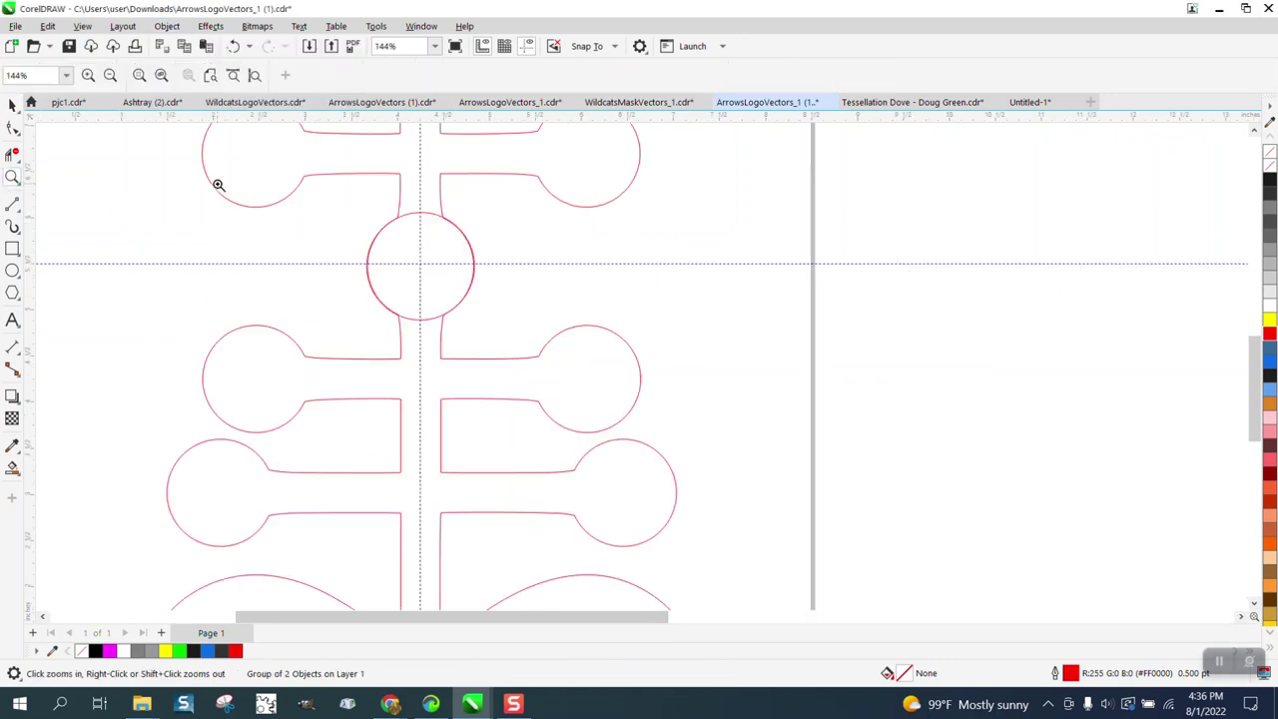
pyautogui.click(12, 152)
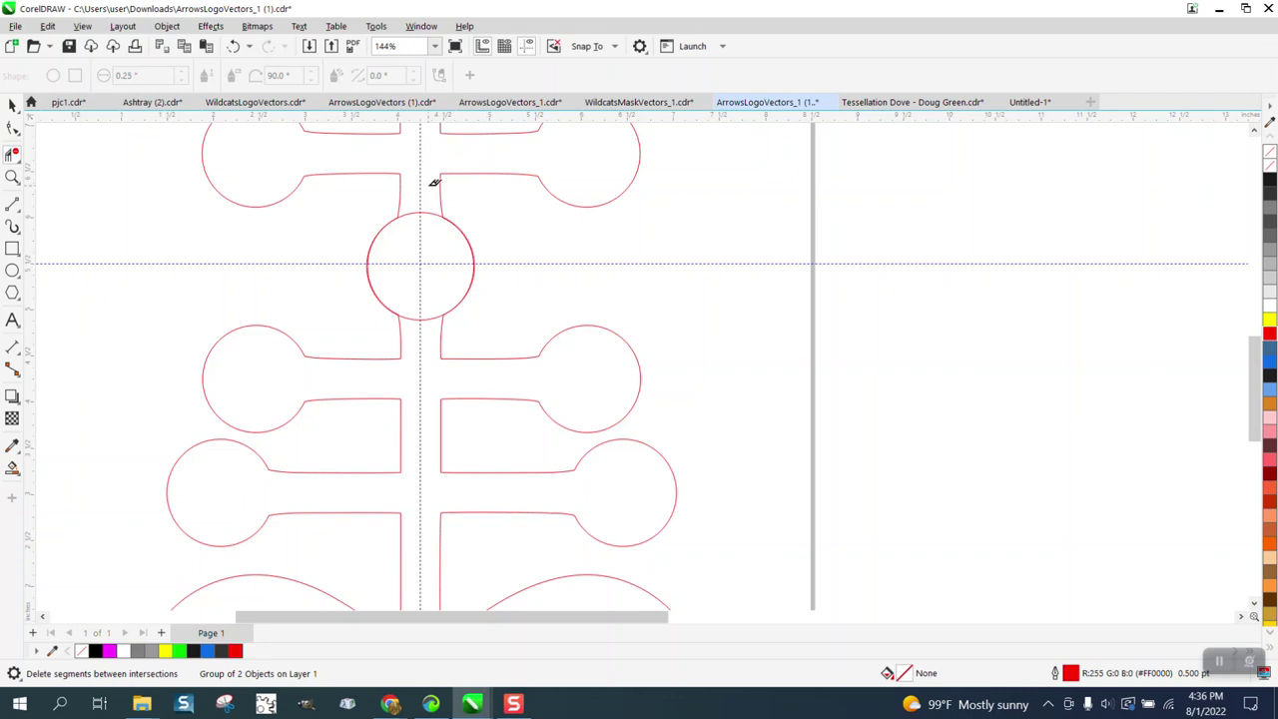
pyautogui.moveTo(434, 182); pyautogui.dragTo(434, 347)
pyautogui.moveTo(422, 217); pyautogui.dragTo(428, 337)
pyautogui.scroll(-2, 371, 178)
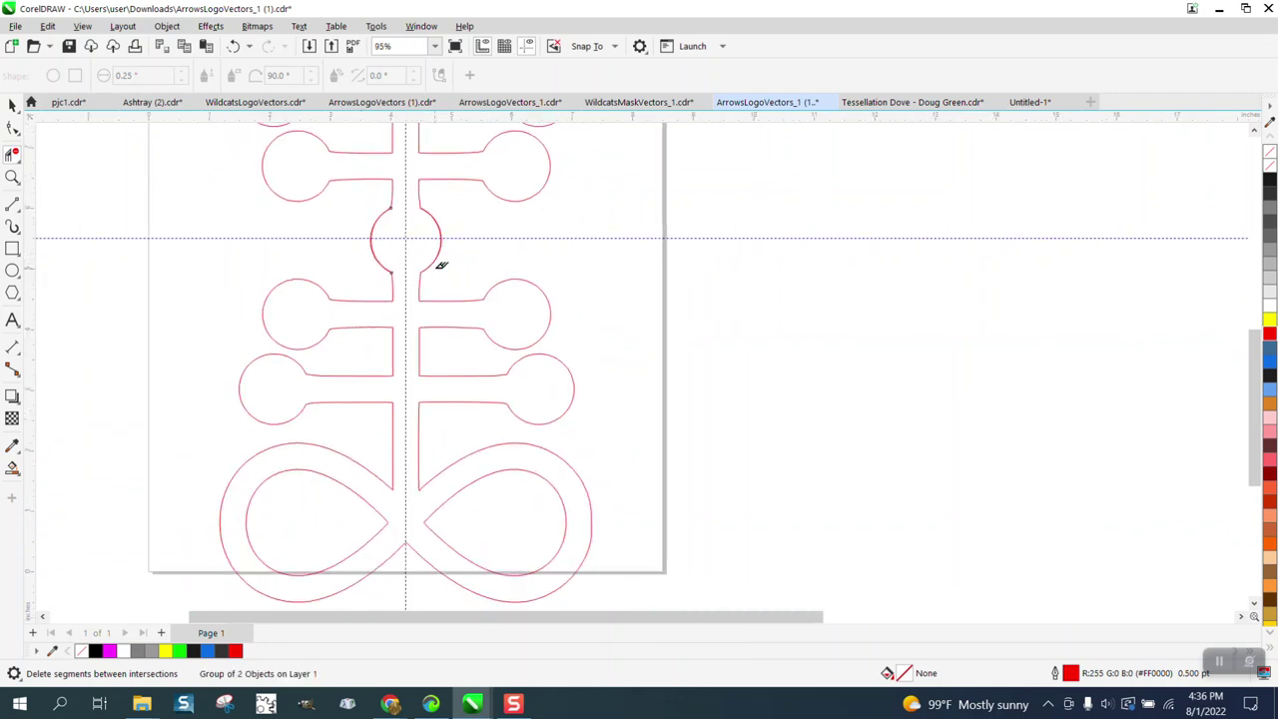
# - Smart-fill the enclosed double symbol as one shape and move it right of the red original
pyautogui.click(12, 467)
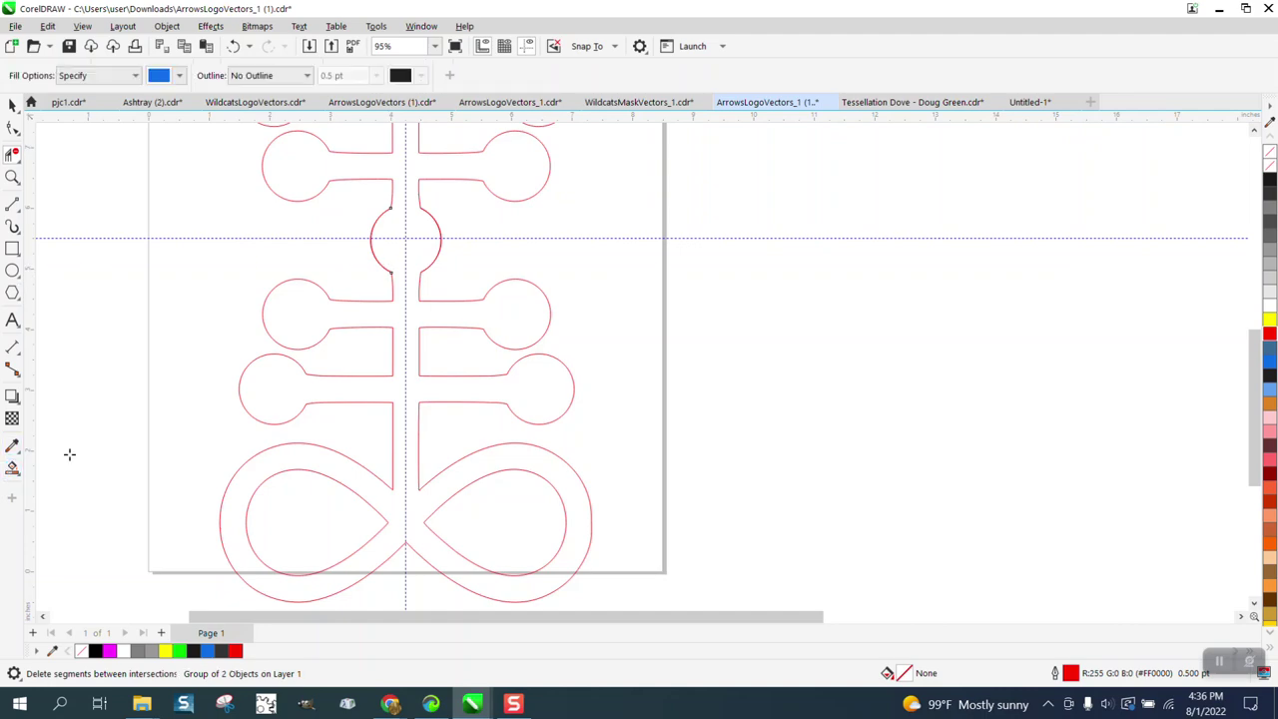
pyautogui.click(418, 268)
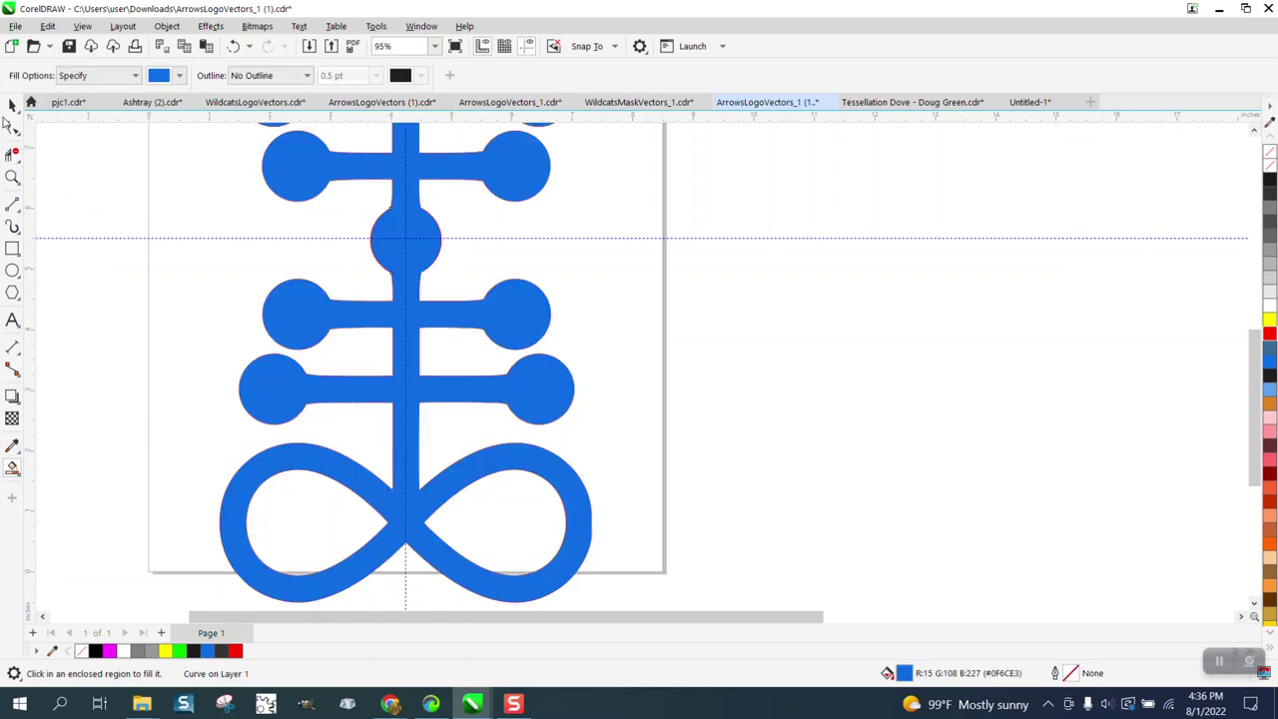
pyautogui.click(12, 104)
pyautogui.moveTo(403, 245); pyautogui.dragTo(846, 272)
# - Remove the new shape's fill and give it a black outline
pyautogui.click(1269, 152)
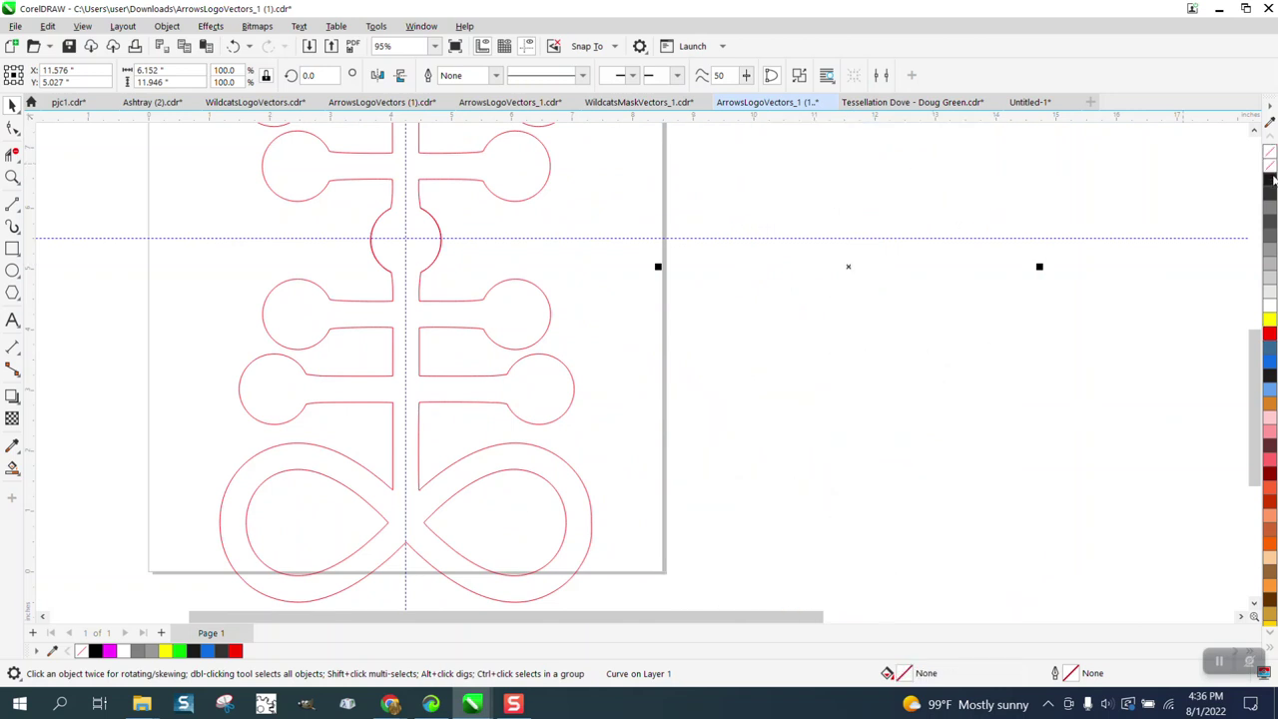
pyautogui.rightClick(1270, 179)
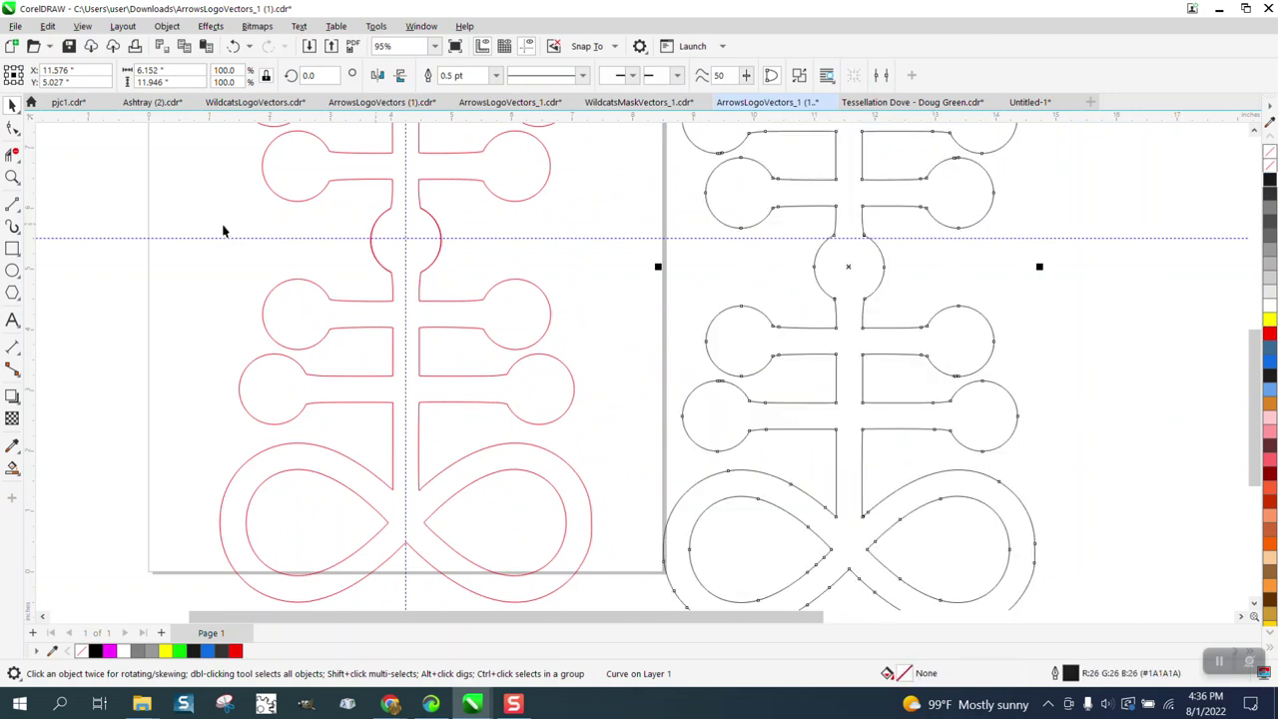
pyautogui.click(14, 179)
pyautogui.moveTo(426, 242); pyautogui.dragTo(429, 244)
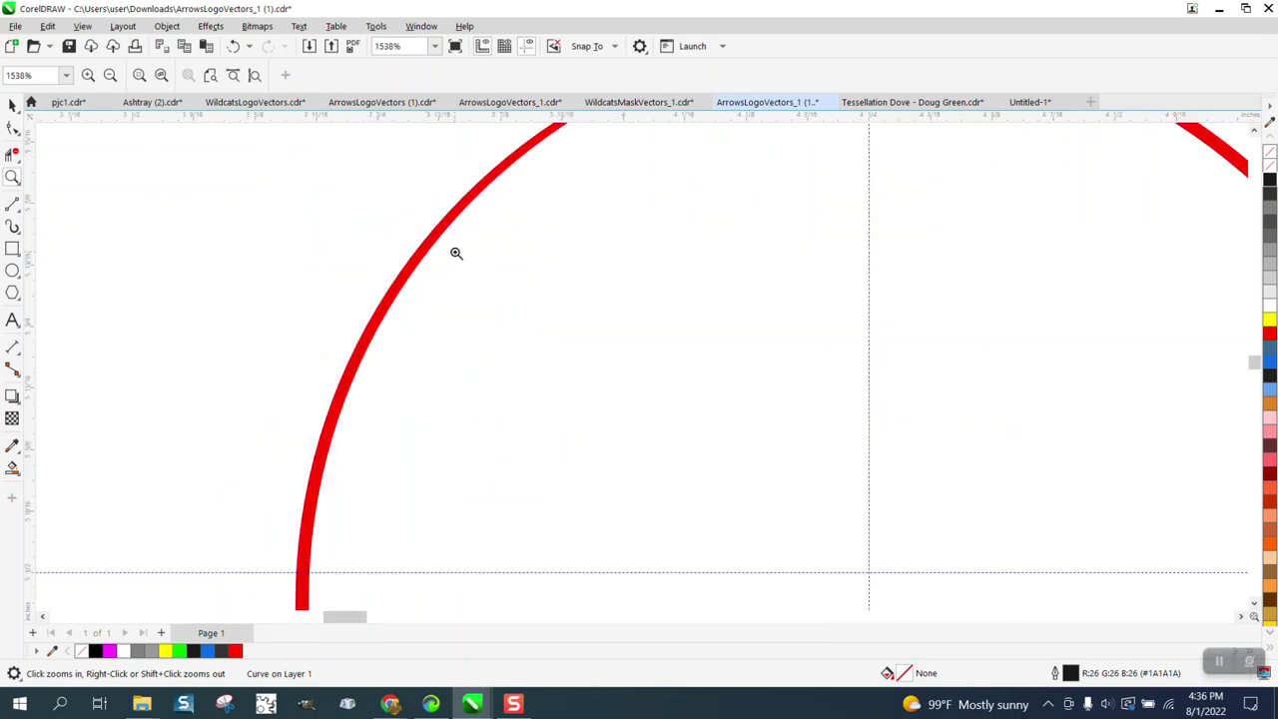
pyautogui.rightClick(388, 200)
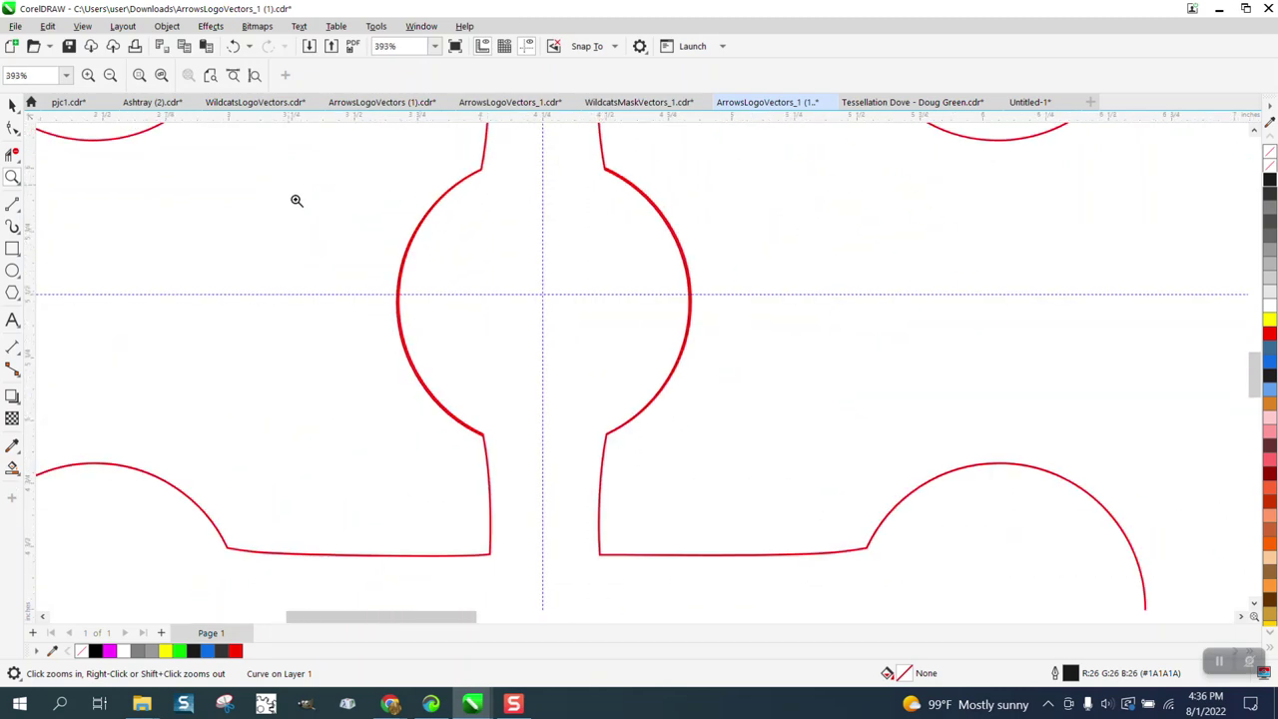
pyautogui.scroll(-3, 593, 245)
pyautogui.moveTo(858, 245); pyautogui.dragTo(960, 298)
pyautogui.scroll(-6, 531, 213)
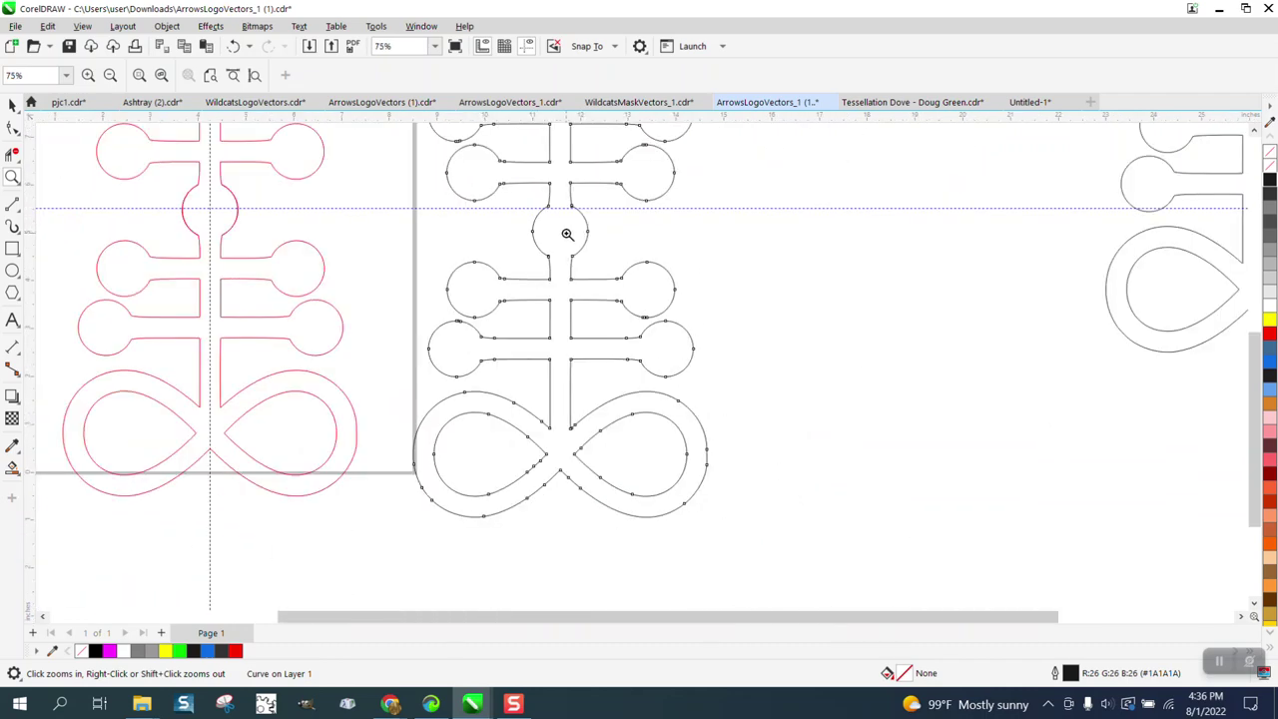
pyautogui.scroll(-3, 567, 237)
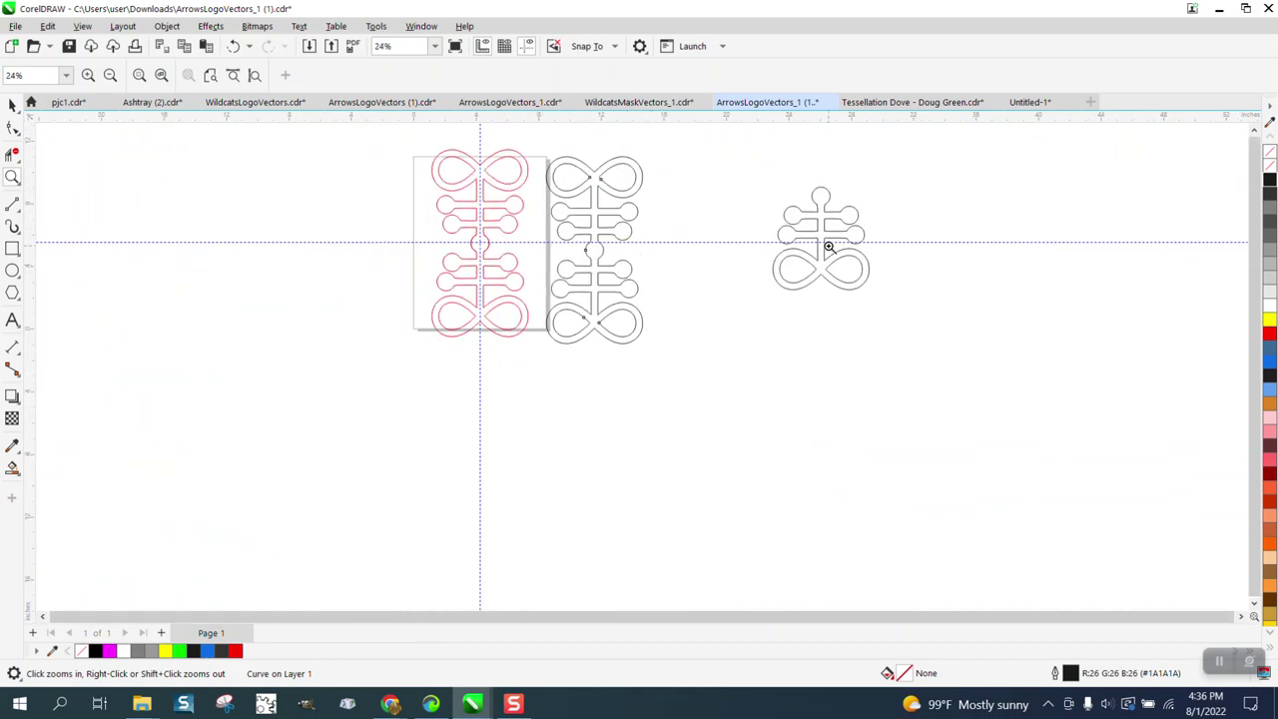
pyautogui.moveTo(773, 178); pyautogui.dragTo(895, 312)
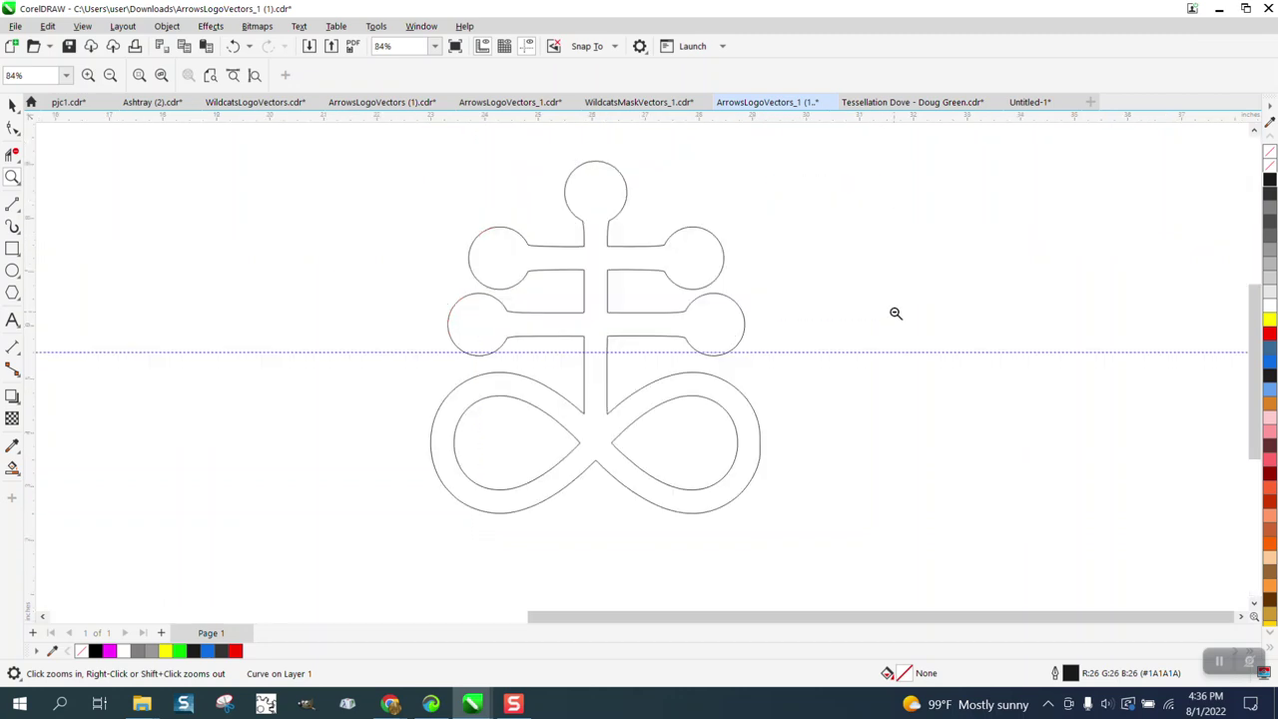